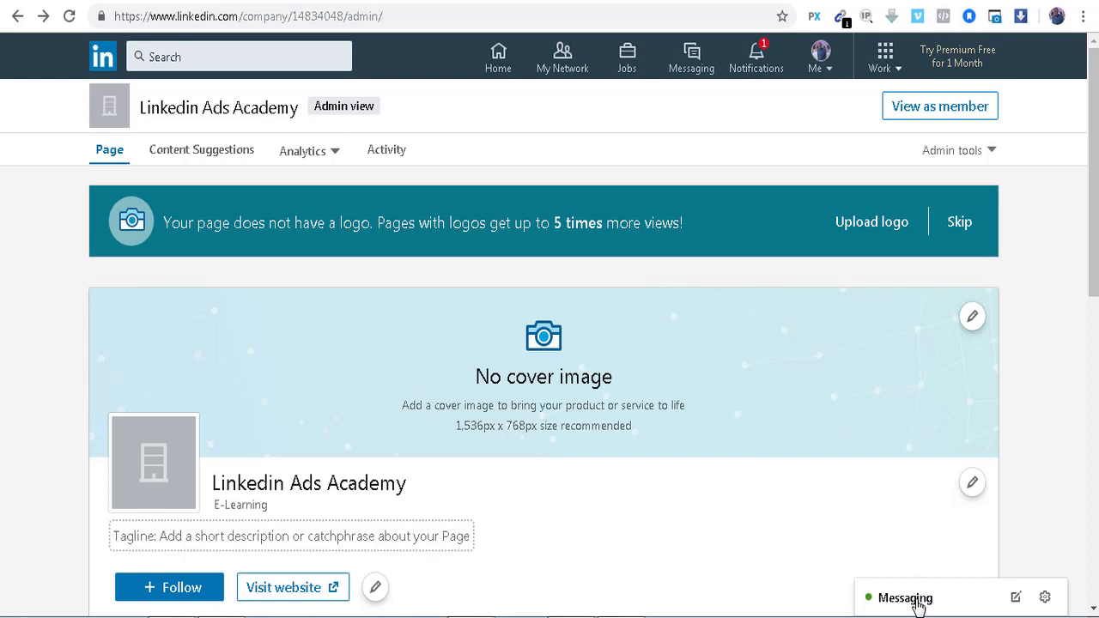
# Step: Open the LinkedIn message inbox and look through the sponsored conversations
pyautogui.click(700, 66)
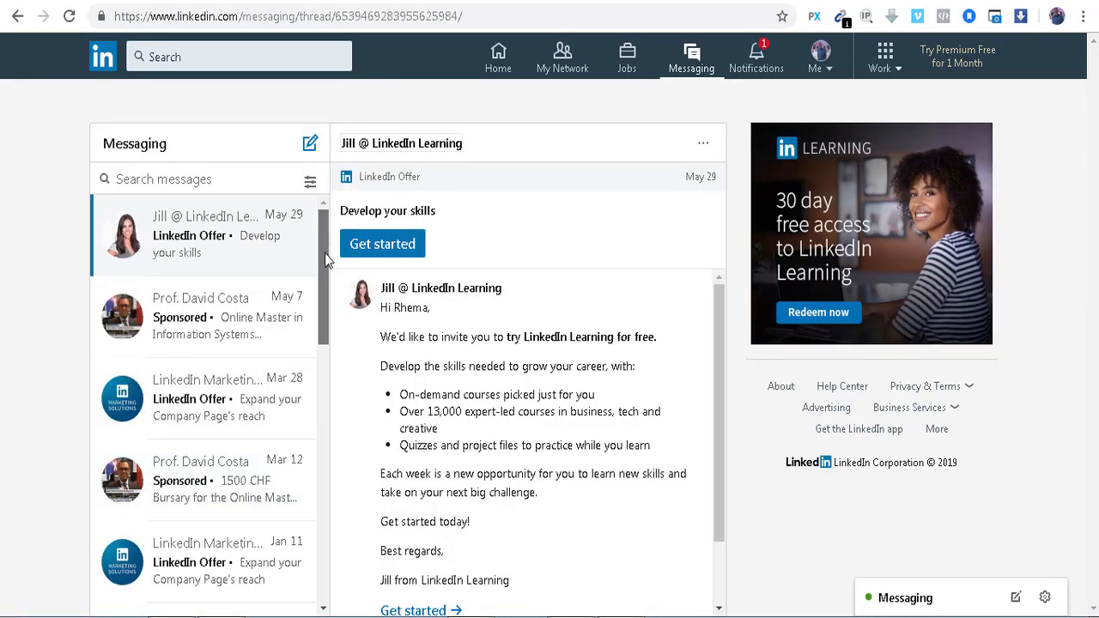
pyautogui.moveTo(325, 260); pyautogui.dragTo(359, 266)
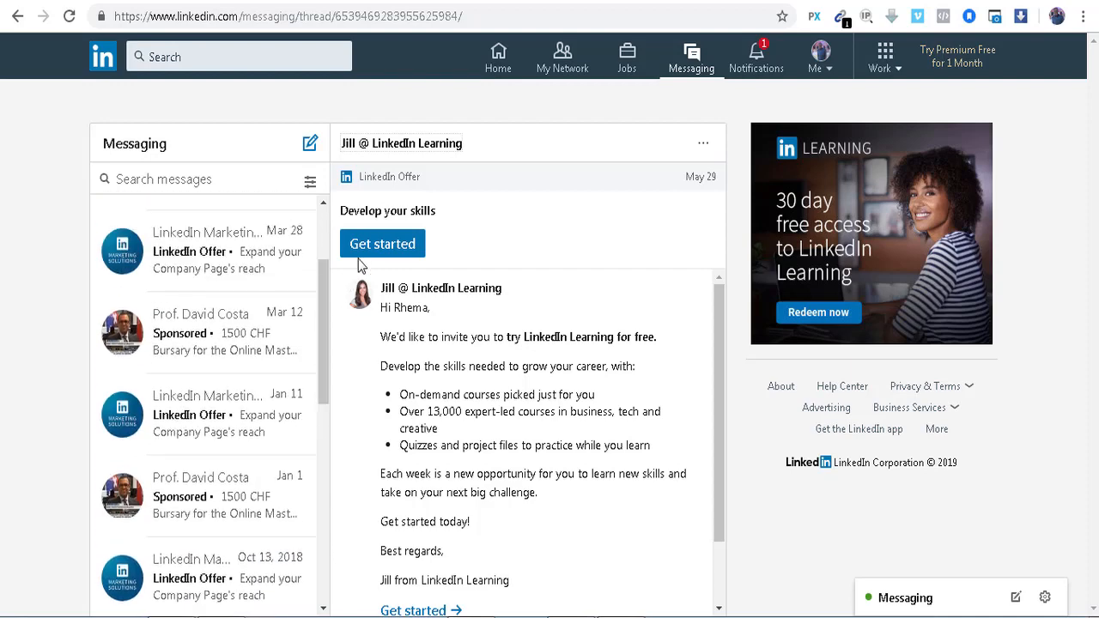
# Step: Open LinkedIn's advertising Campaign Manager and show the campaigns of the Linkedin Ads Academy ad account
pyautogui.click(889, 58)
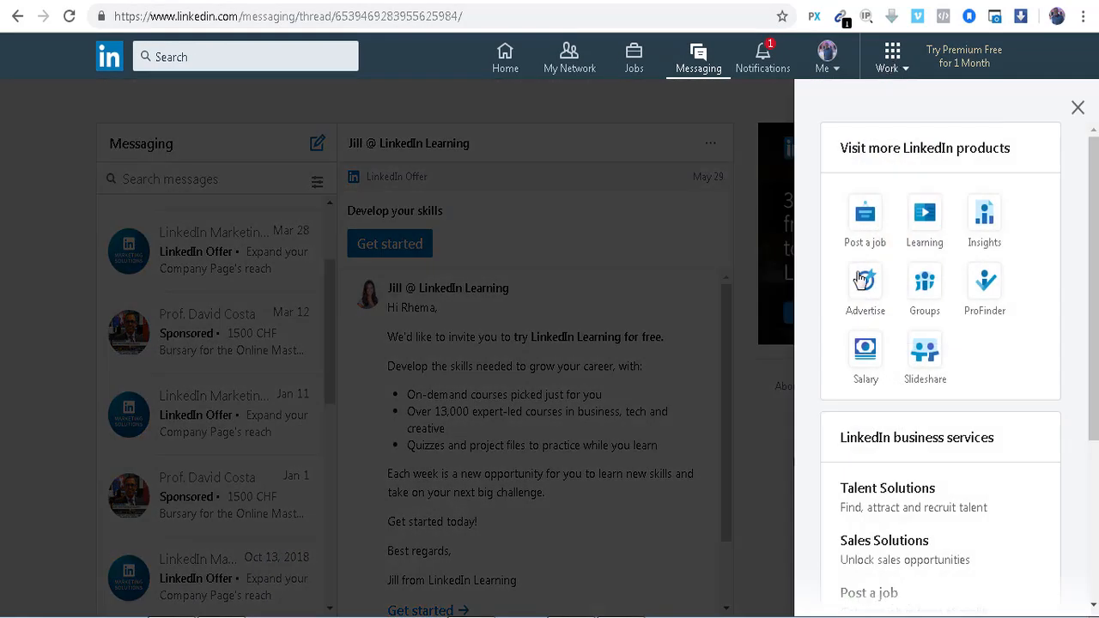
pyautogui.click(865, 283)
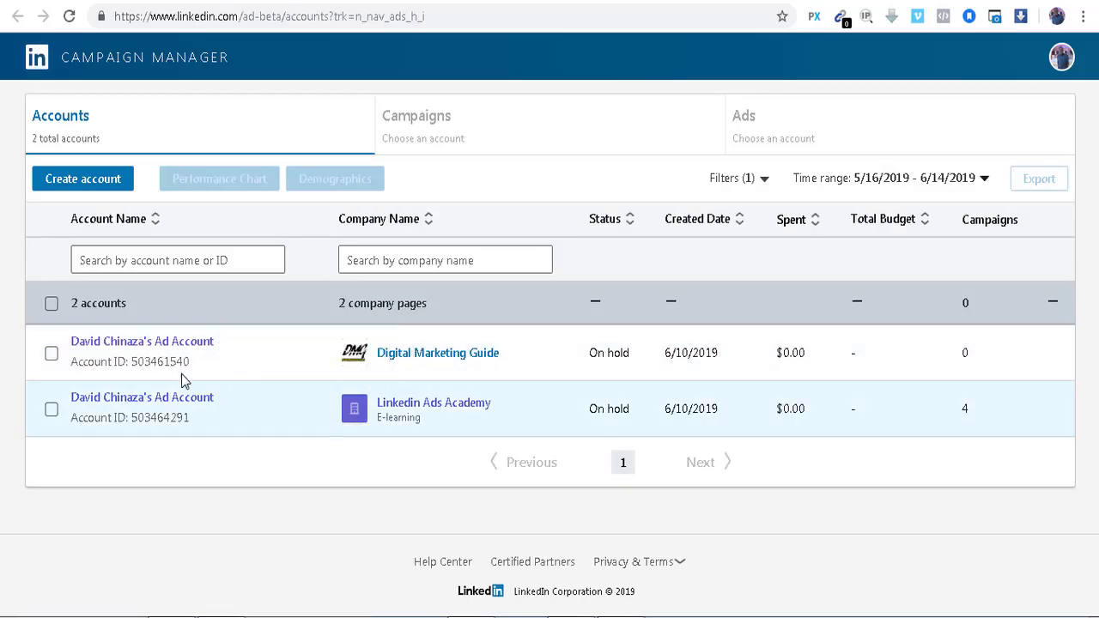
pyautogui.click(52, 410)
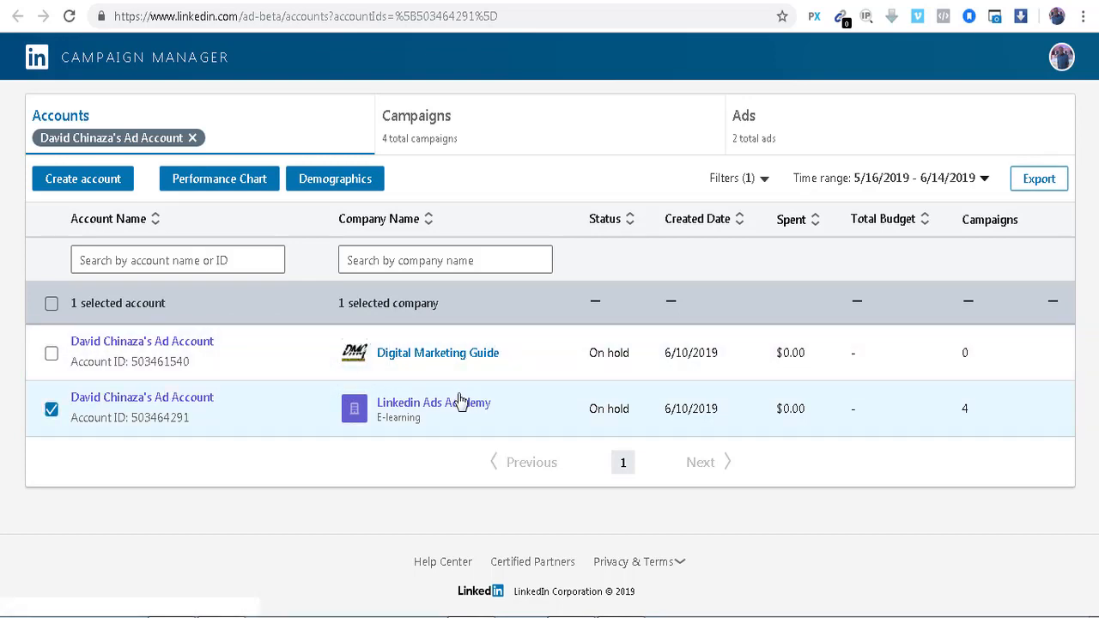
pyautogui.click(473, 138)
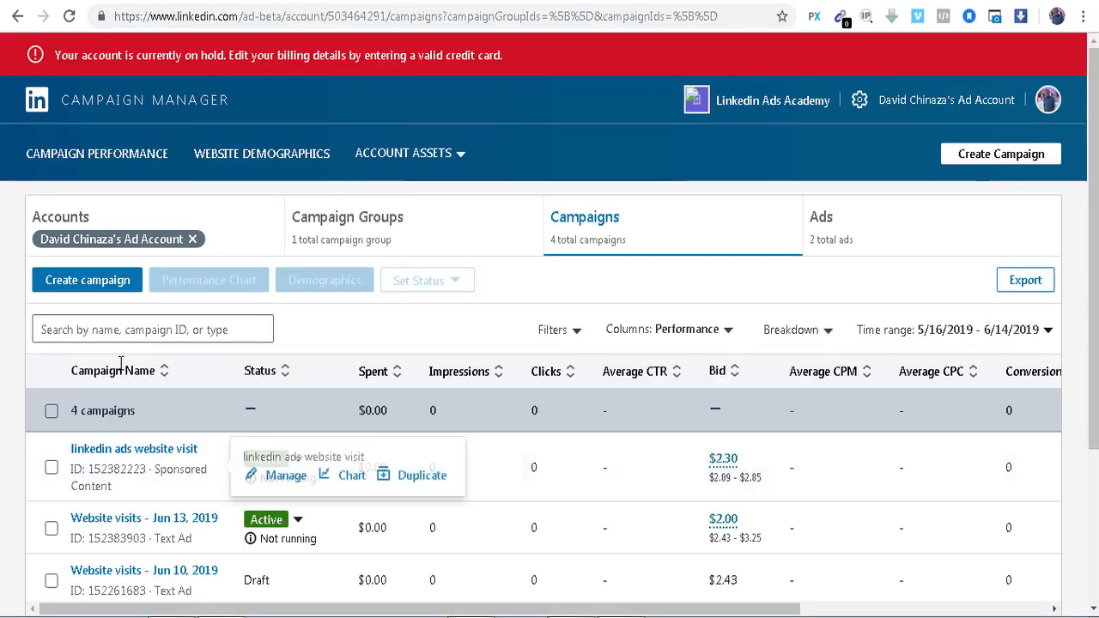
# Step: Create a new campaign with Website visits as its objective
pyautogui.click(88, 282)
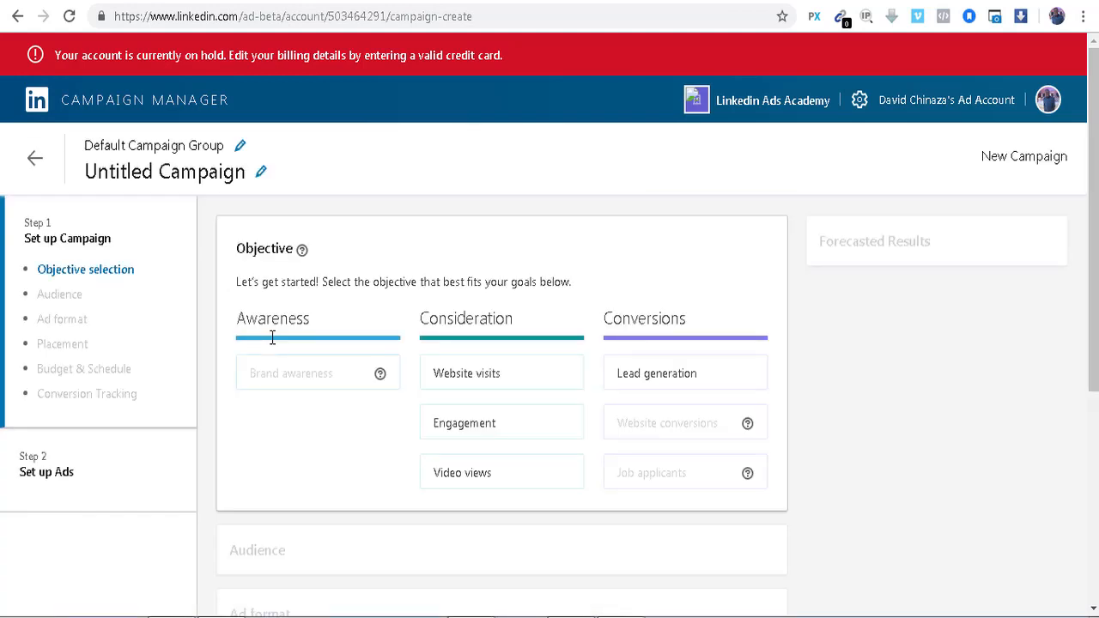
pyautogui.moveTo(494, 365)
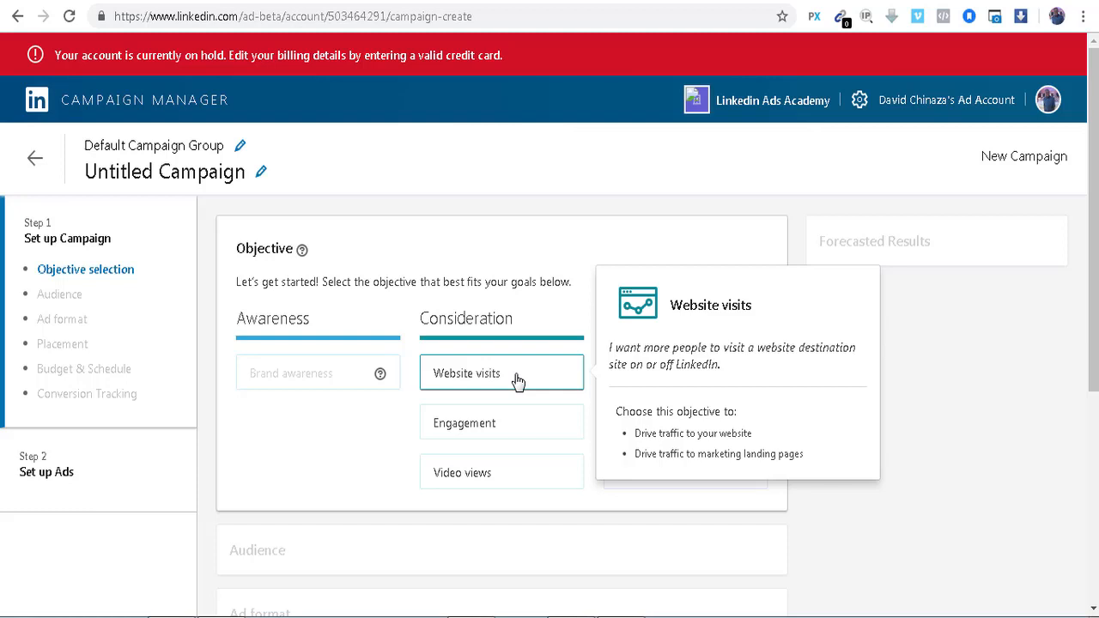
pyautogui.click(518, 382)
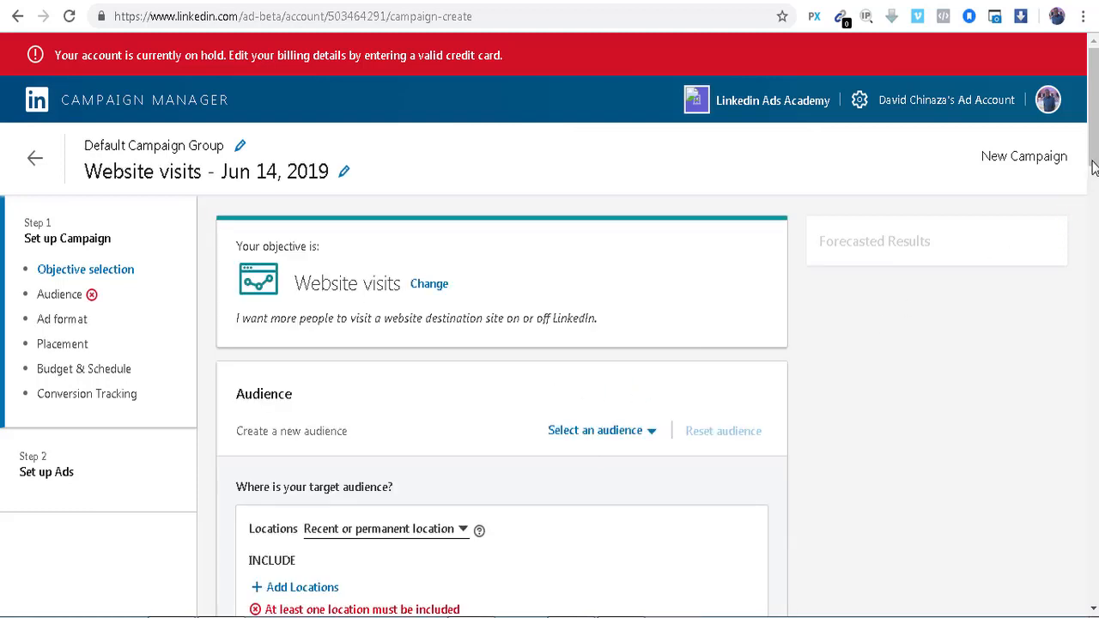
# Step: Set the audience's included location to Nigeria only, from the African countries
pyautogui.moveTo(1095, 147); pyautogui.dragTo(1095, 183)
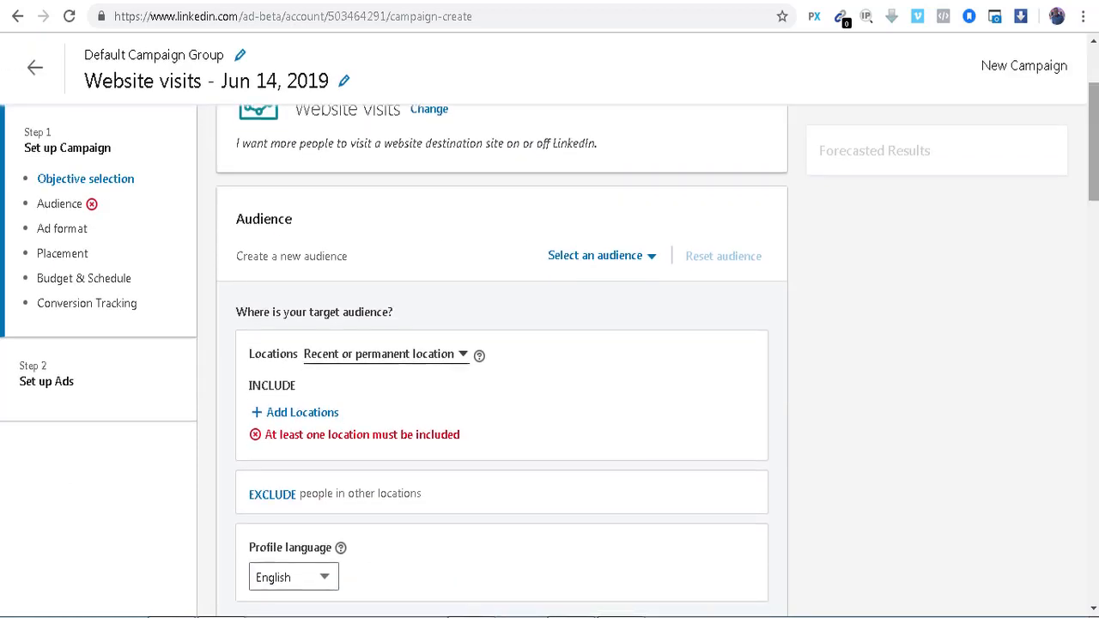
pyautogui.moveTo(1092, 142); pyautogui.dragTo(1093, 152)
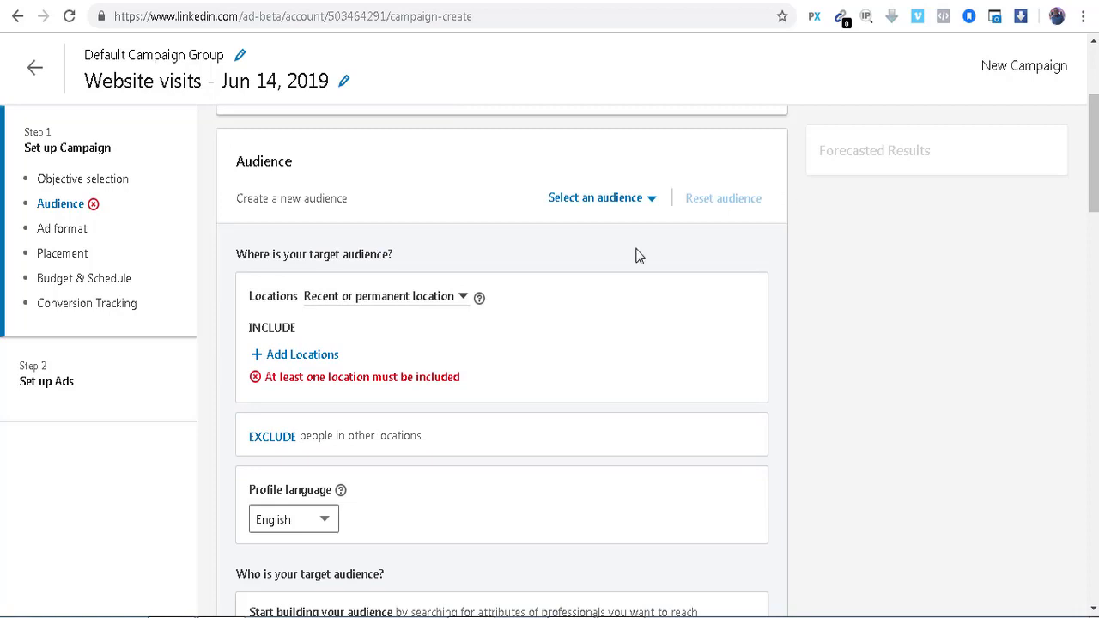
pyautogui.click(311, 354)
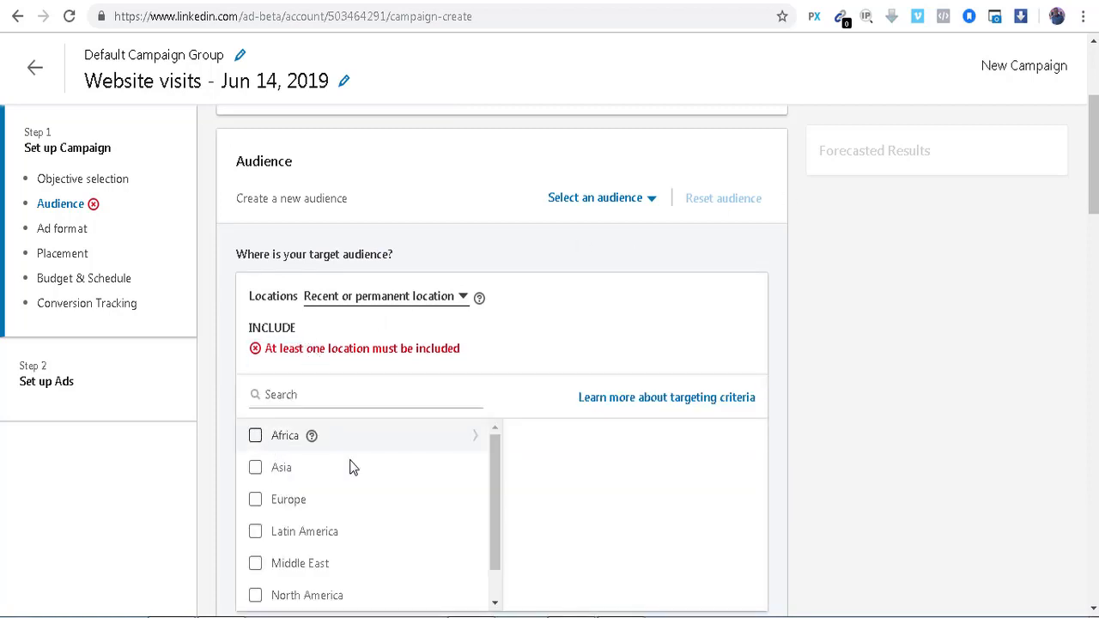
pyautogui.click(258, 437)
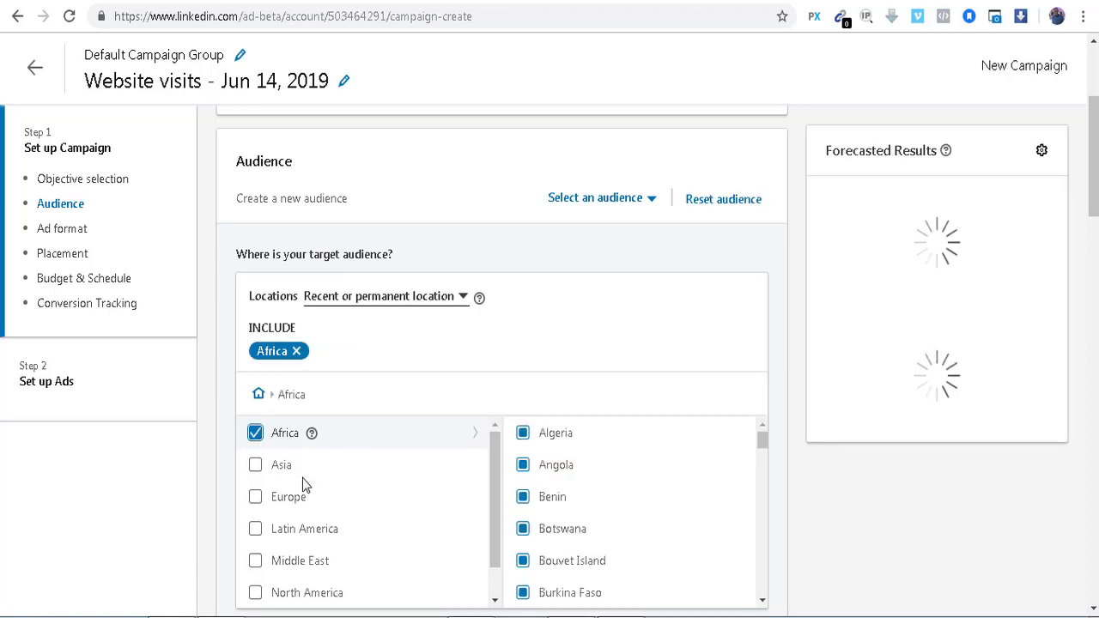
pyautogui.moveTo(759, 439); pyautogui.dragTo(764, 543)
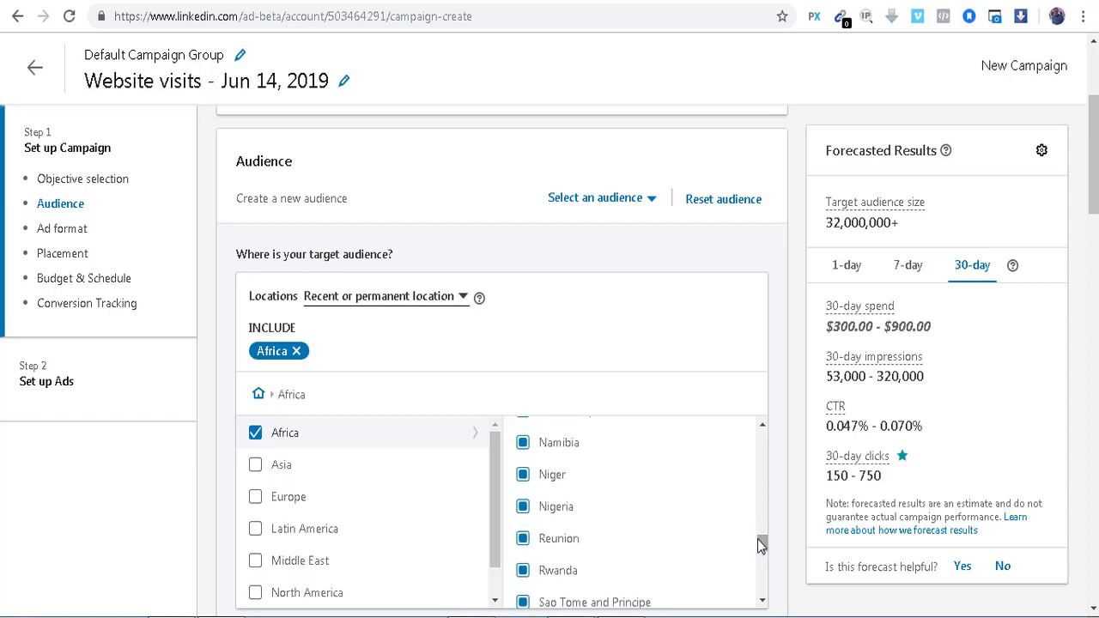
pyautogui.click(522, 507)
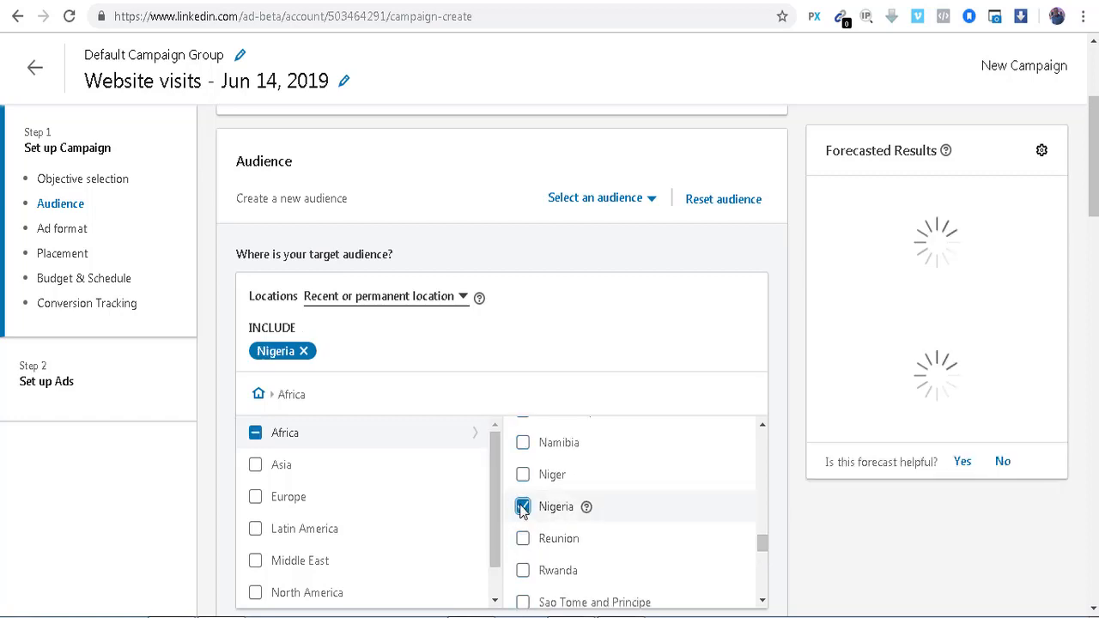
pyautogui.click(523, 478)
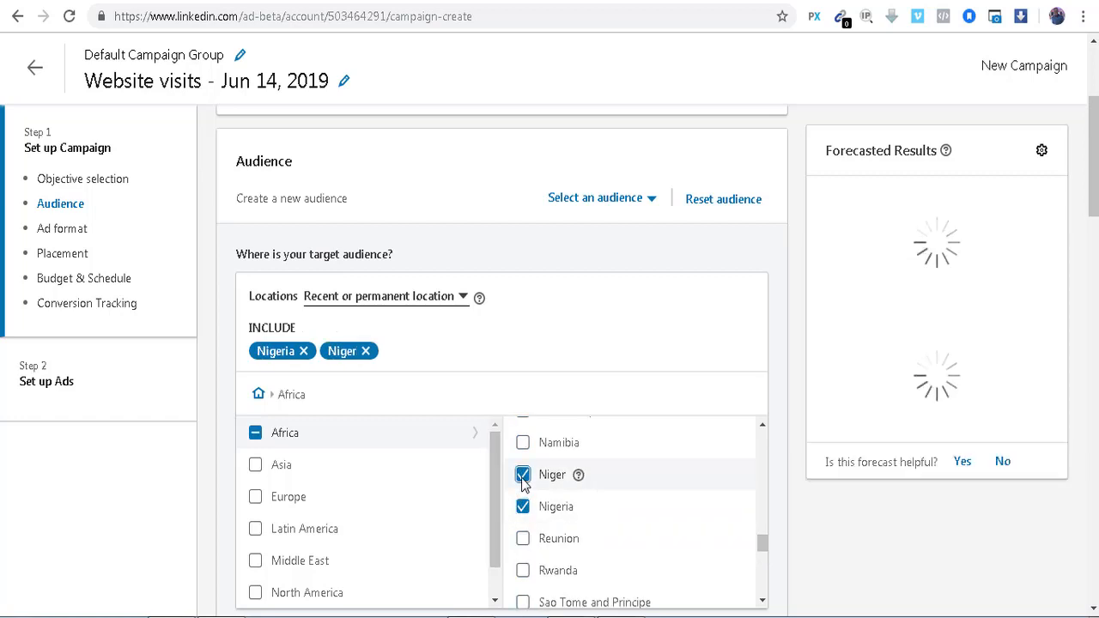
pyautogui.click(523, 477)
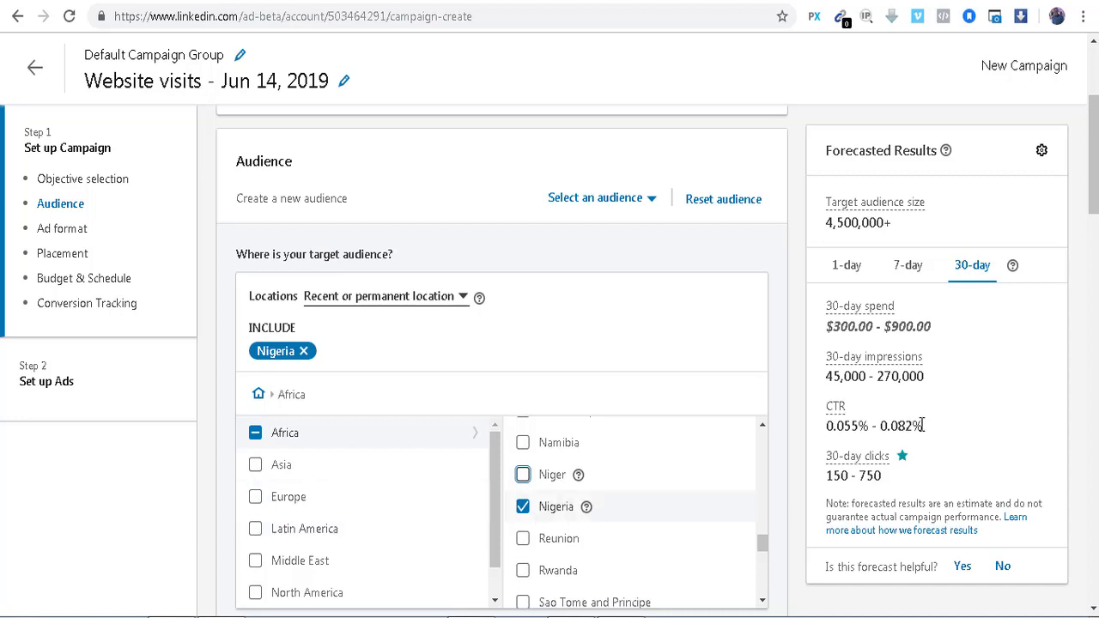
# Step: Open the choices for excluding people in other locations from the audience
pyautogui.moveTo(1096, 203); pyautogui.dragTo(1096, 256)
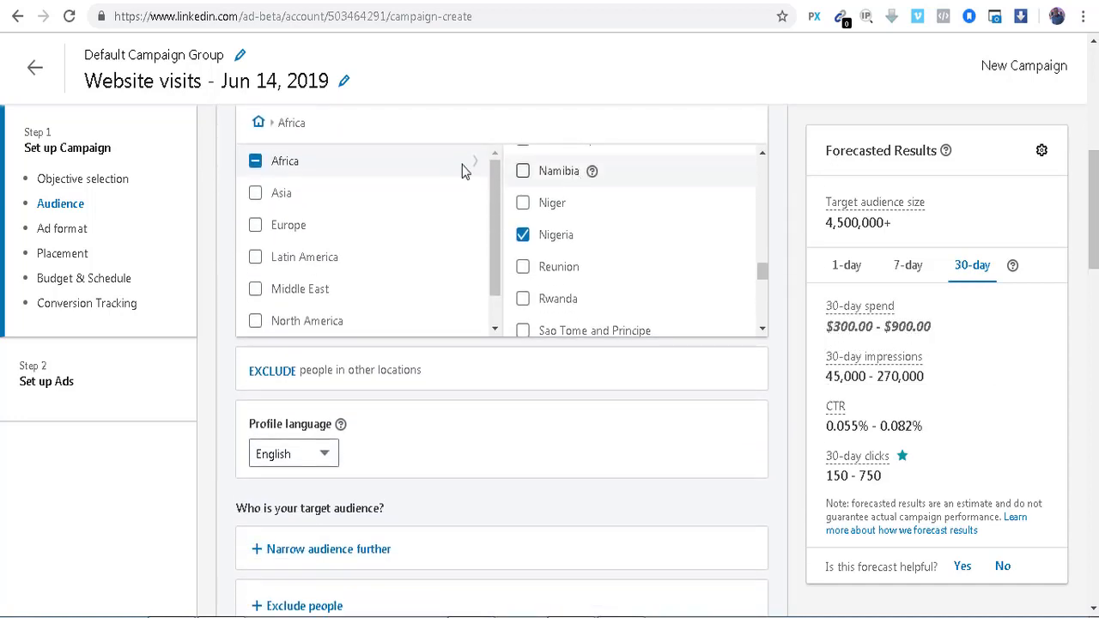
pyautogui.click(273, 371)
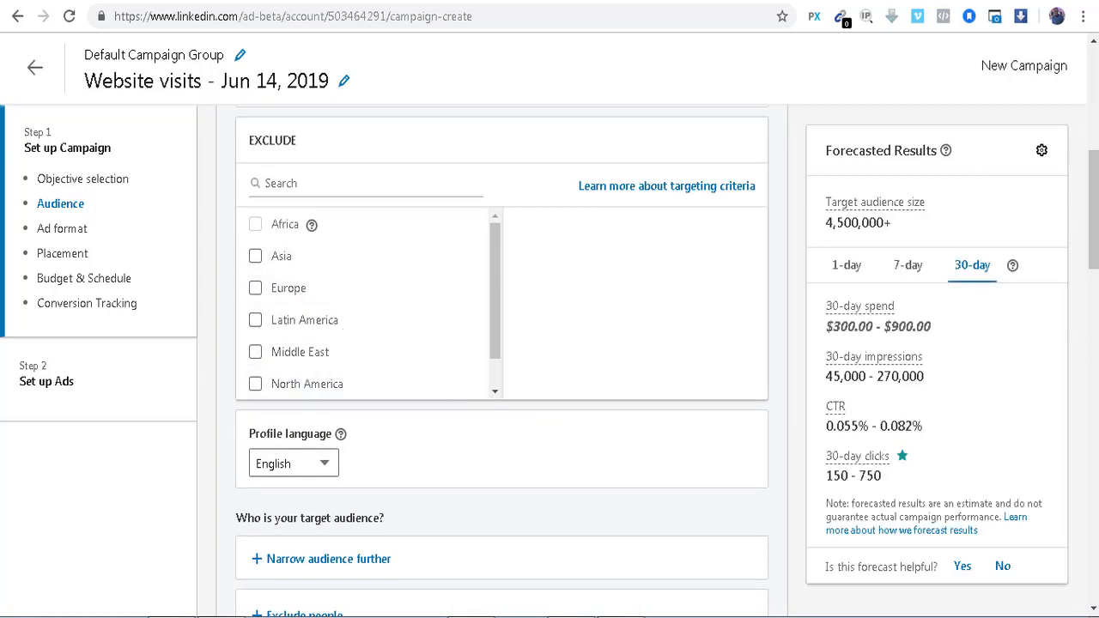
# Step: Start narrowing the target audience further and view the options for adding a matched audience
pyautogui.scroll(-3, 700, 324)
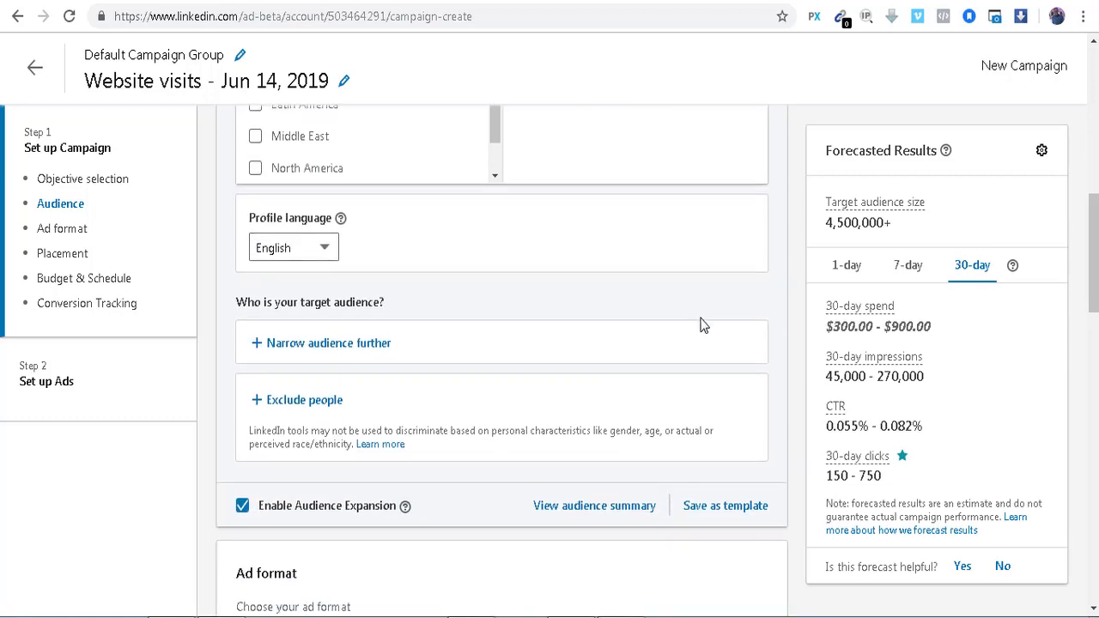
pyautogui.click(346, 344)
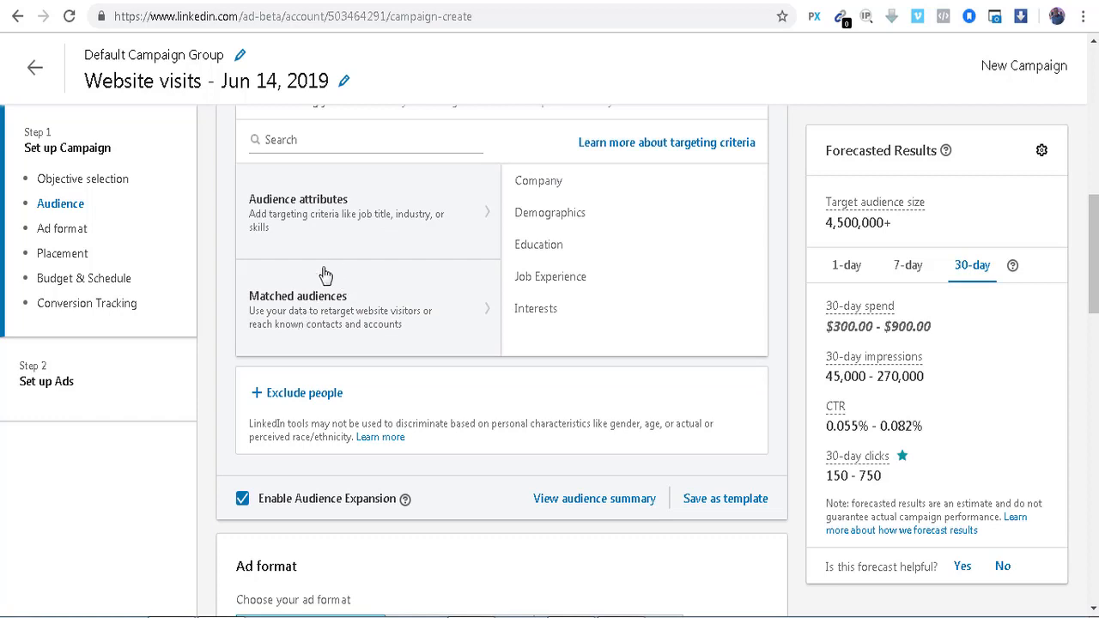
pyautogui.click(299, 300)
pyautogui.click(625, 318)
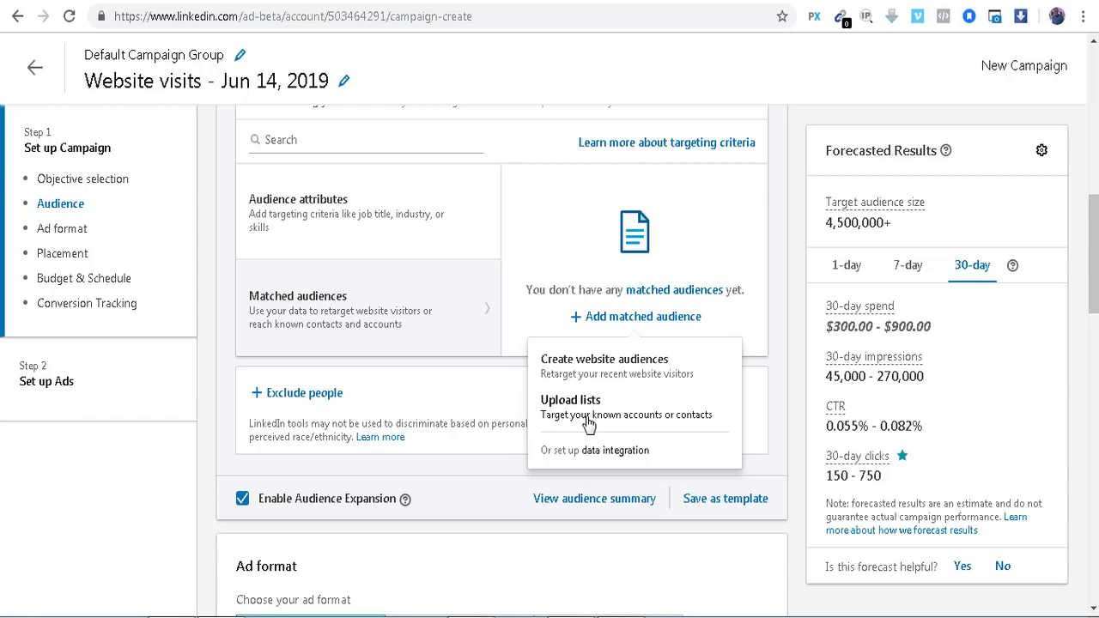
pyautogui.click(434, 239)
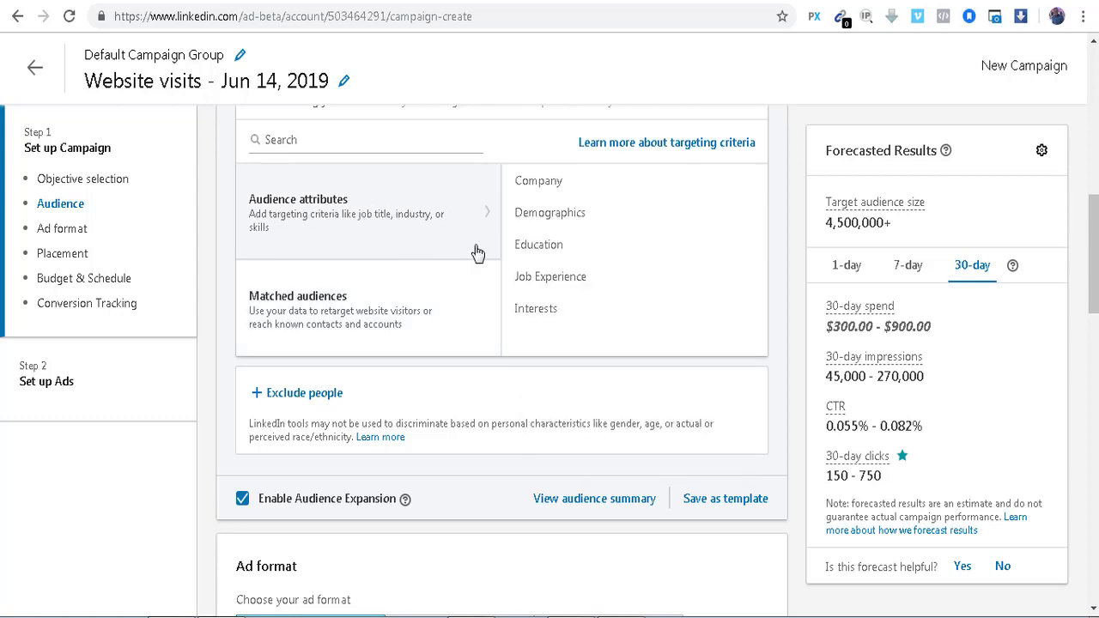
# Step: Add the member interest Marketing and Advertising to the included audience attributes and review its subcategories
pyautogui.click(544, 317)
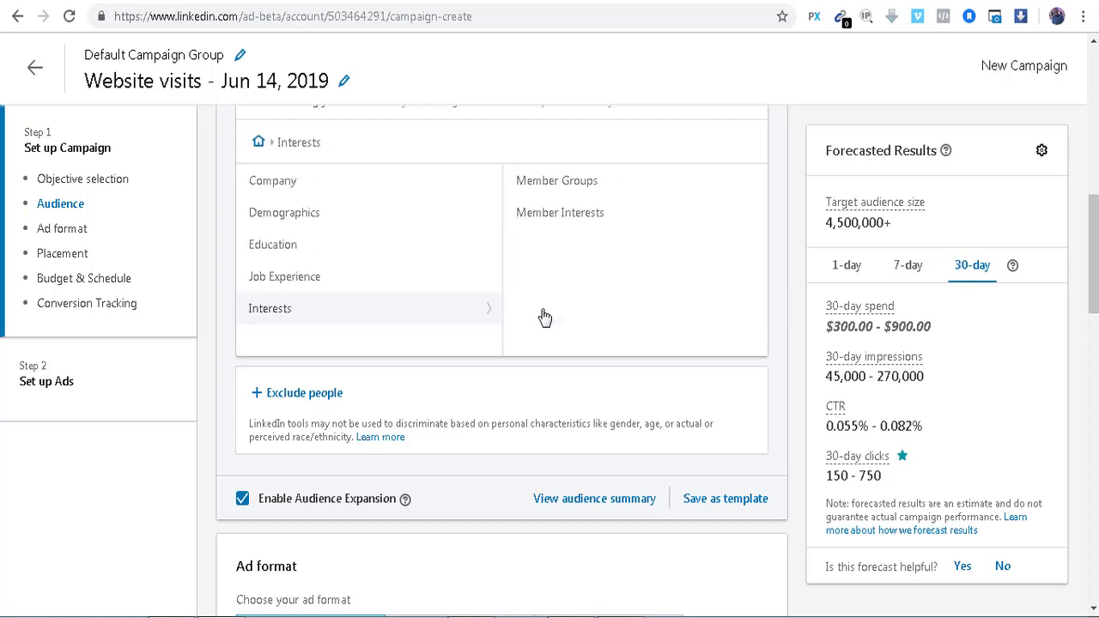
pyautogui.click(564, 214)
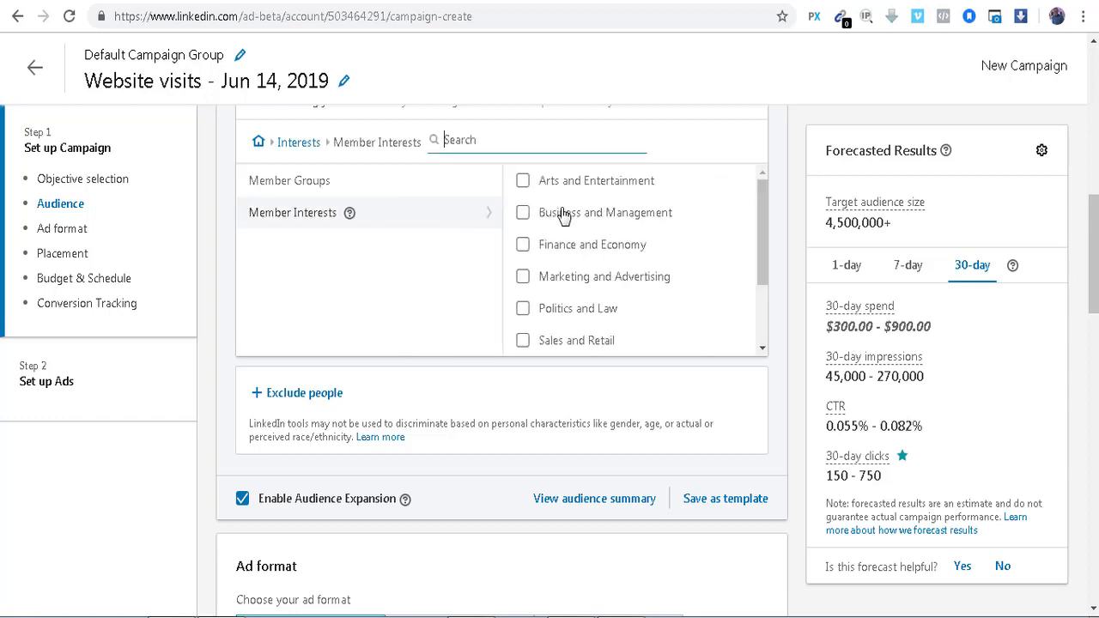
pyautogui.moveTo(758, 244); pyautogui.dragTo(761, 286)
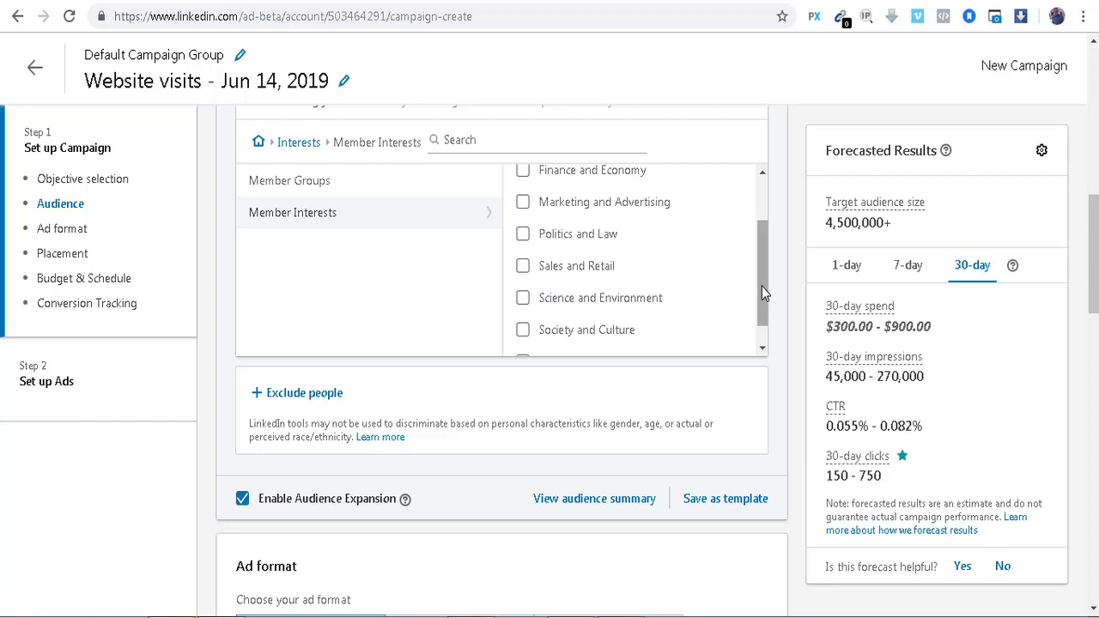
pyautogui.moveTo(762, 286); pyautogui.dragTo(762, 317)
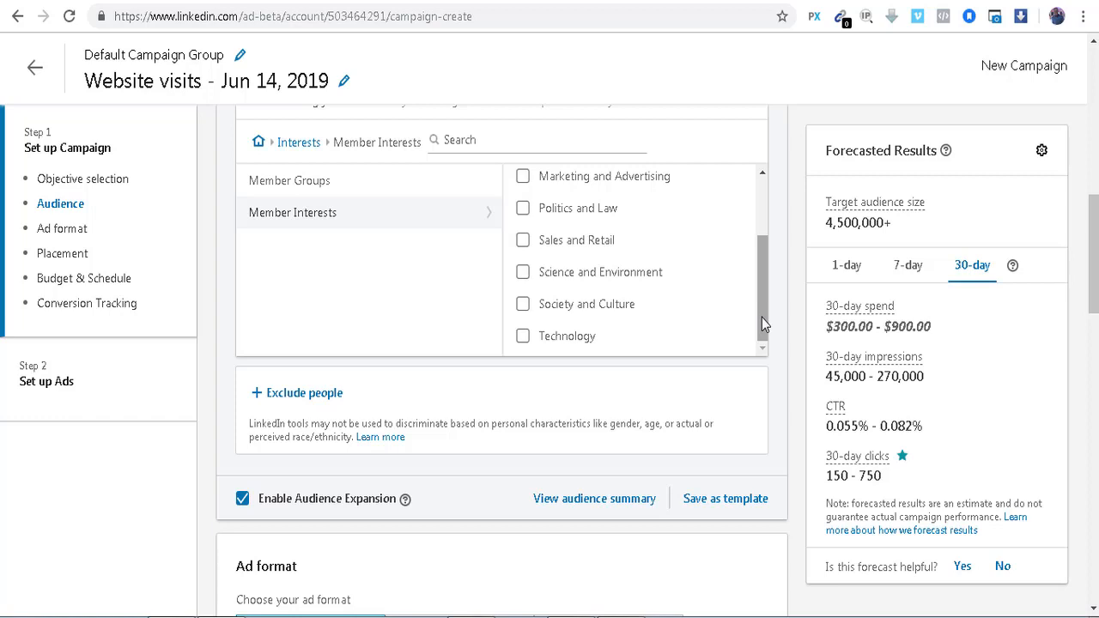
pyautogui.moveTo(761, 317)
pyautogui.mouseDown()
pyautogui.moveTo(768, 295)
pyautogui.moveTo(765, 347)
pyautogui.moveTo(765, 306)
pyautogui.mouseUp()
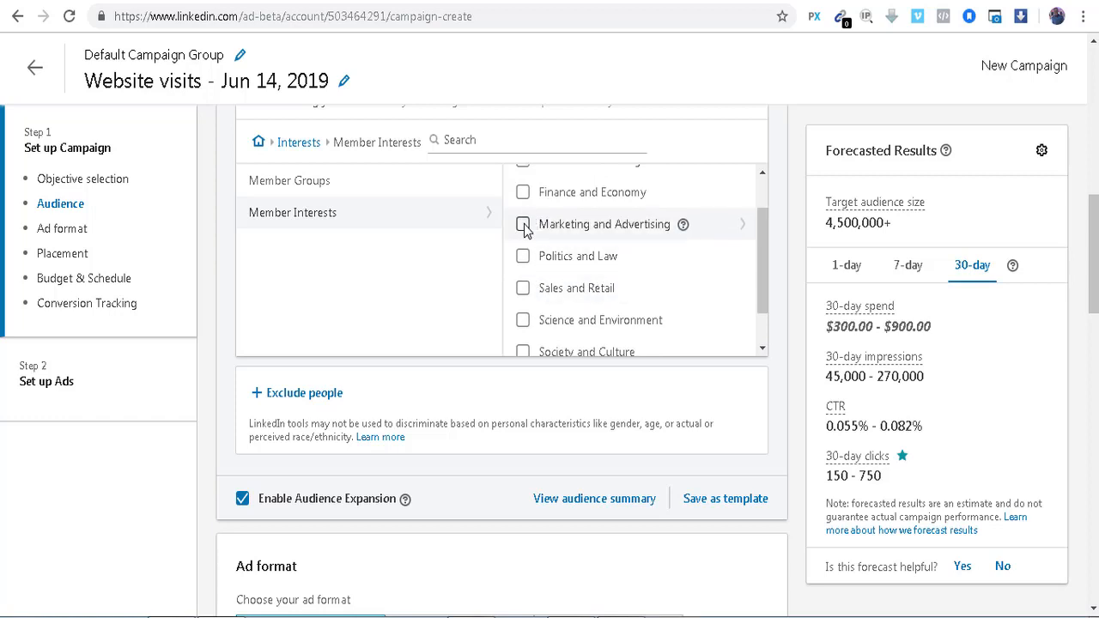
pyautogui.click(523, 224)
pyautogui.click(726, 279)
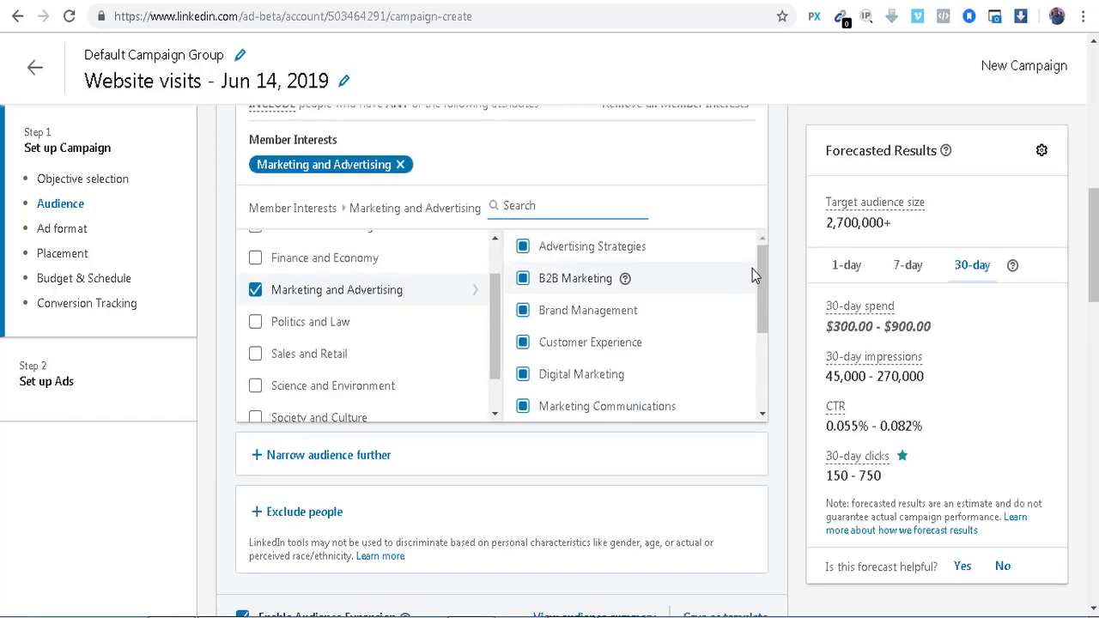
pyautogui.moveTo(495, 327); pyautogui.dragTo(495, 288)
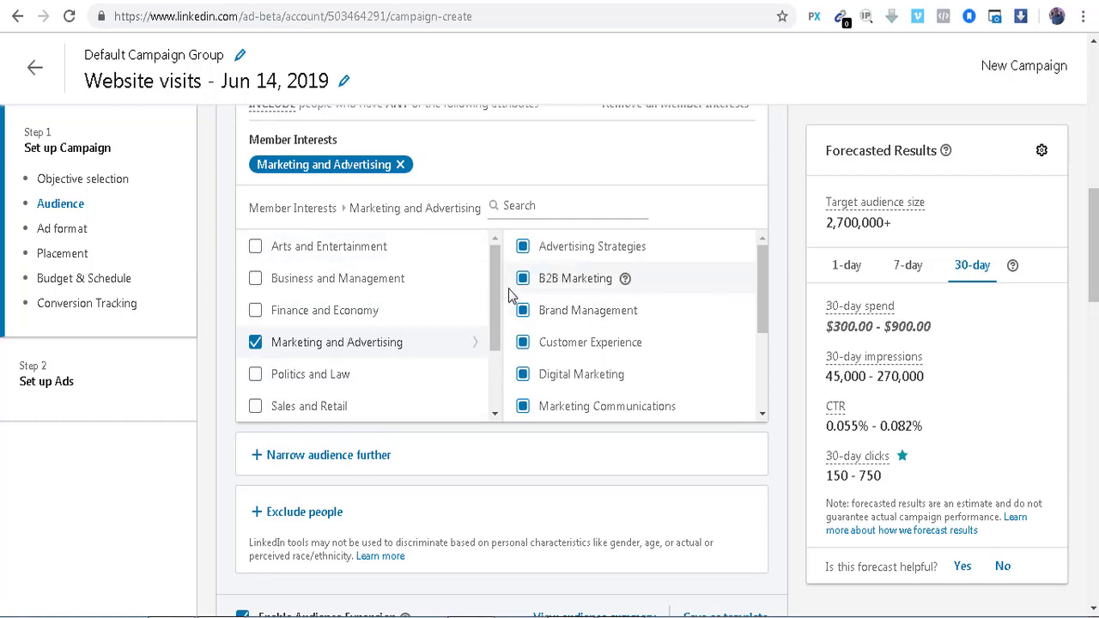
pyautogui.moveTo(496, 313)
pyautogui.mouseDown()
pyautogui.moveTo(497, 349)
pyautogui.moveTo(497, 314)
pyautogui.mouseUp()
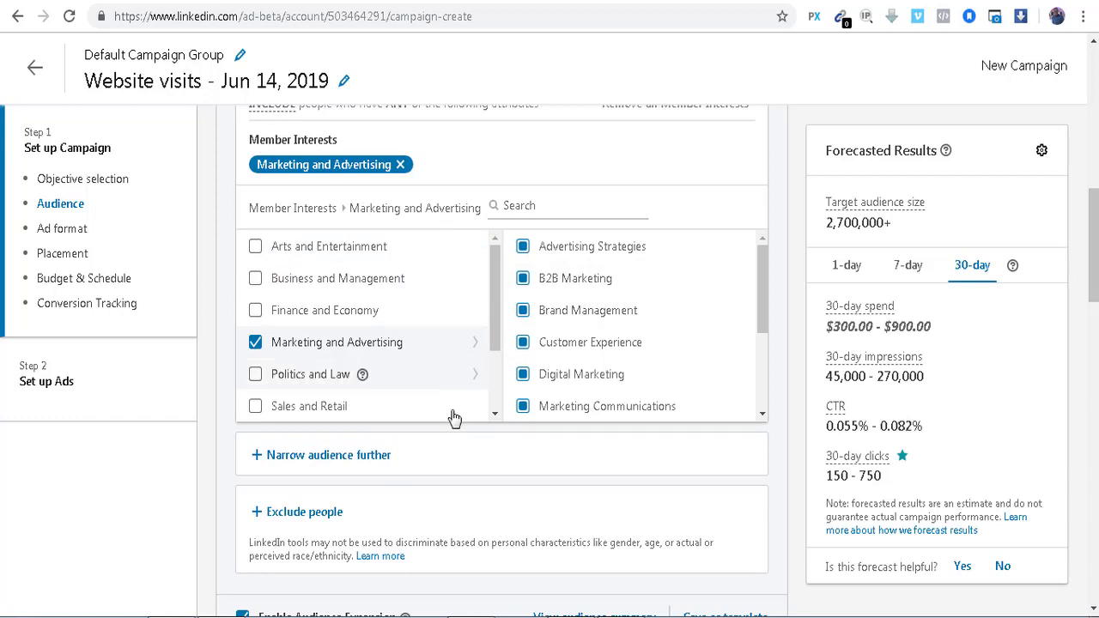
# Step: Narrow the audience further by adding the job title General Manager under Job Experience and look through the remaining manager titles
pyautogui.click(334, 462)
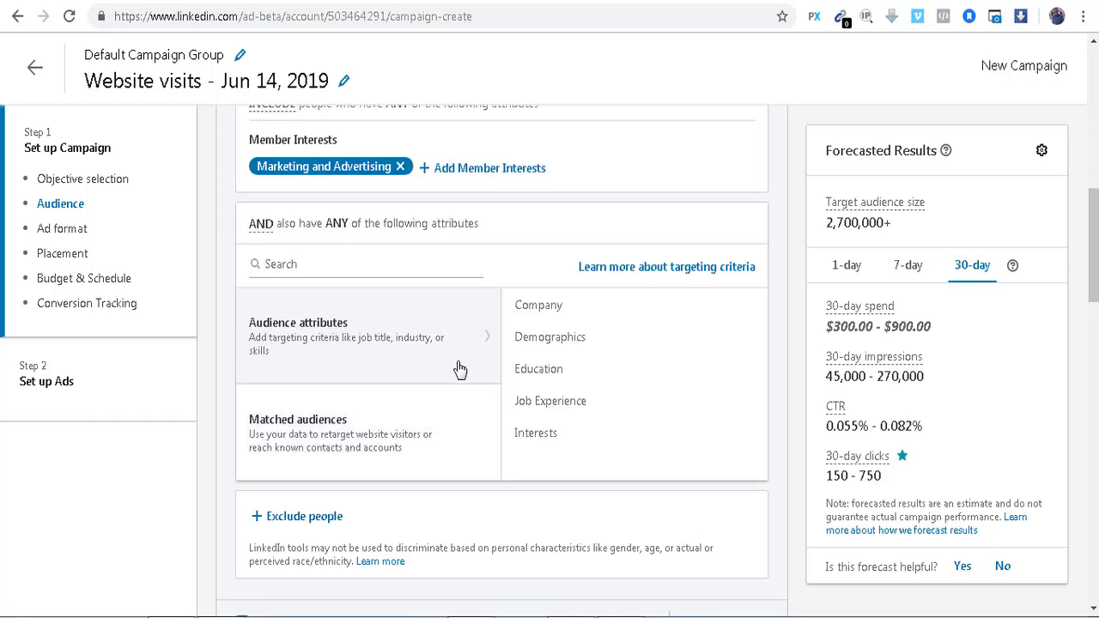
pyautogui.click(580, 412)
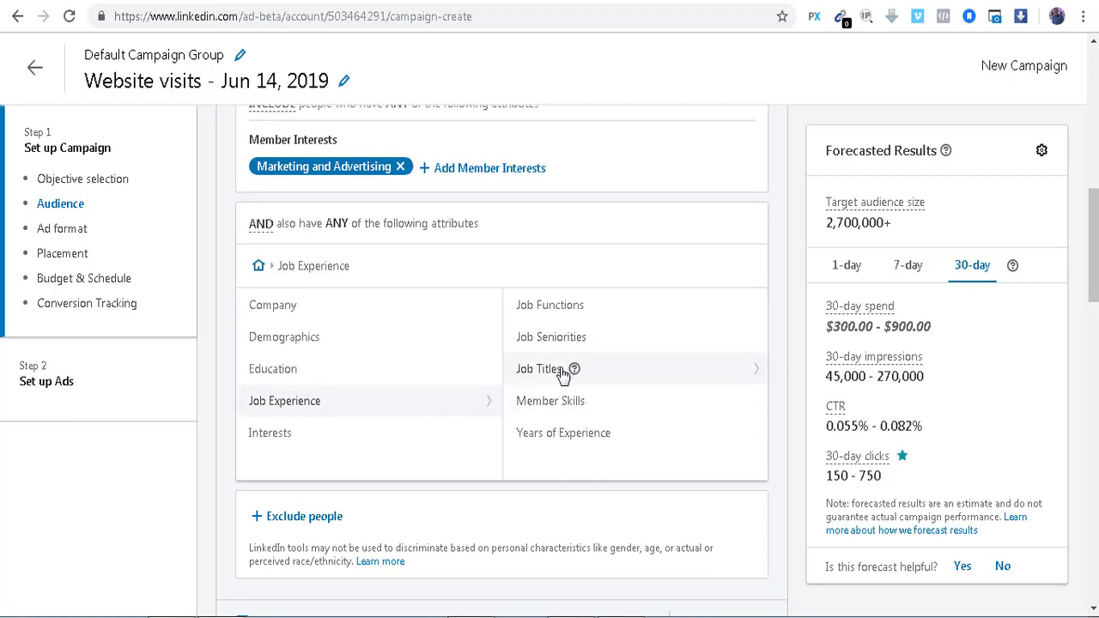
pyautogui.click(566, 369)
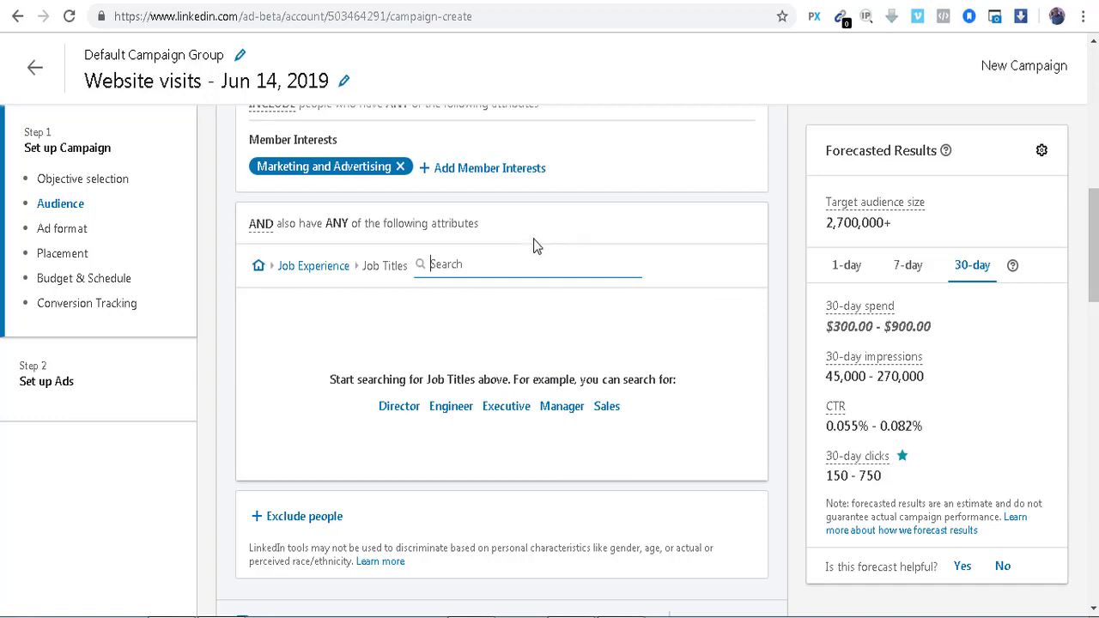
pyautogui.write('Ma')
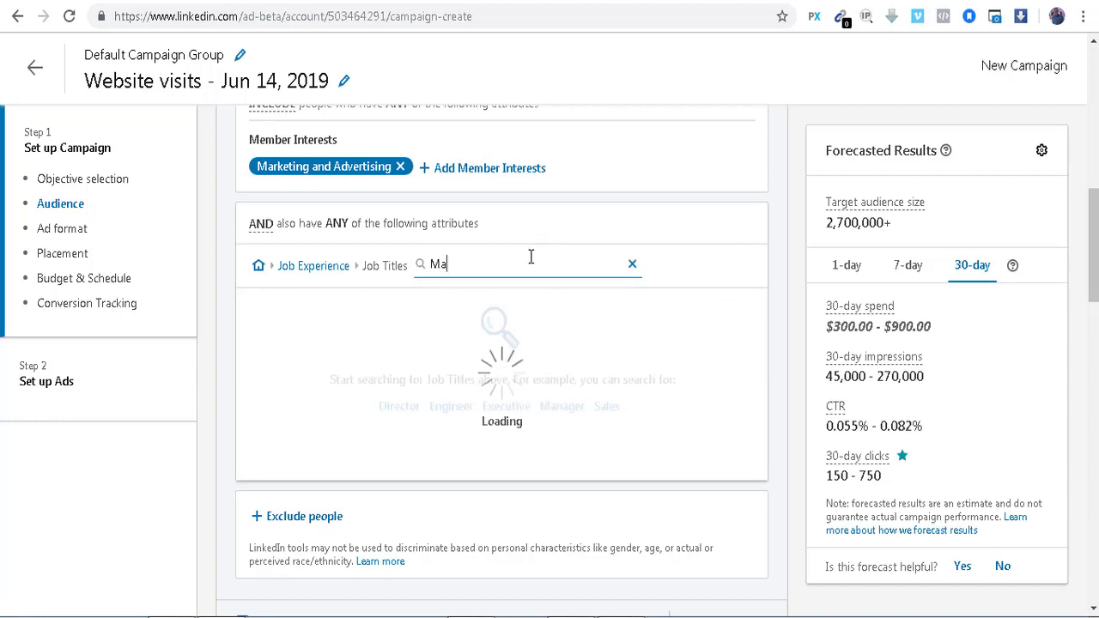
pyautogui.write('anger')
pyautogui.press('BackSpace')
pyautogui.press('BackSpace')
pyautogui.press('BackSpace')
pyautogui.press('BackSpace')
pyautogui.press('BackSpace')
pyautogui.write('nage')
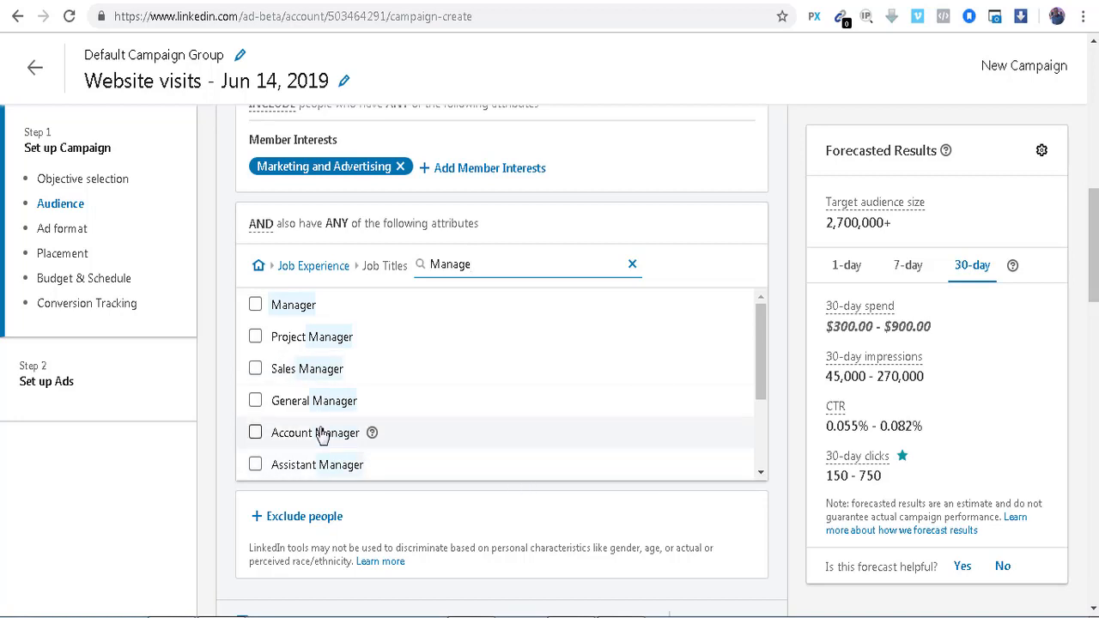
pyautogui.click(255, 401)
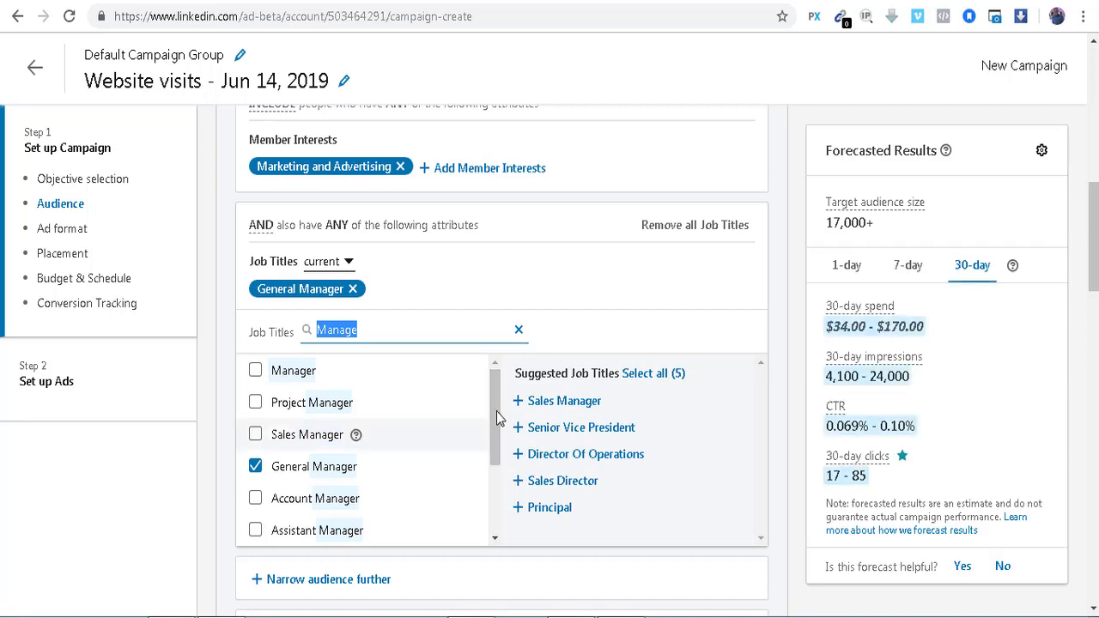
pyautogui.moveTo(498, 417); pyautogui.dragTo(499, 491)
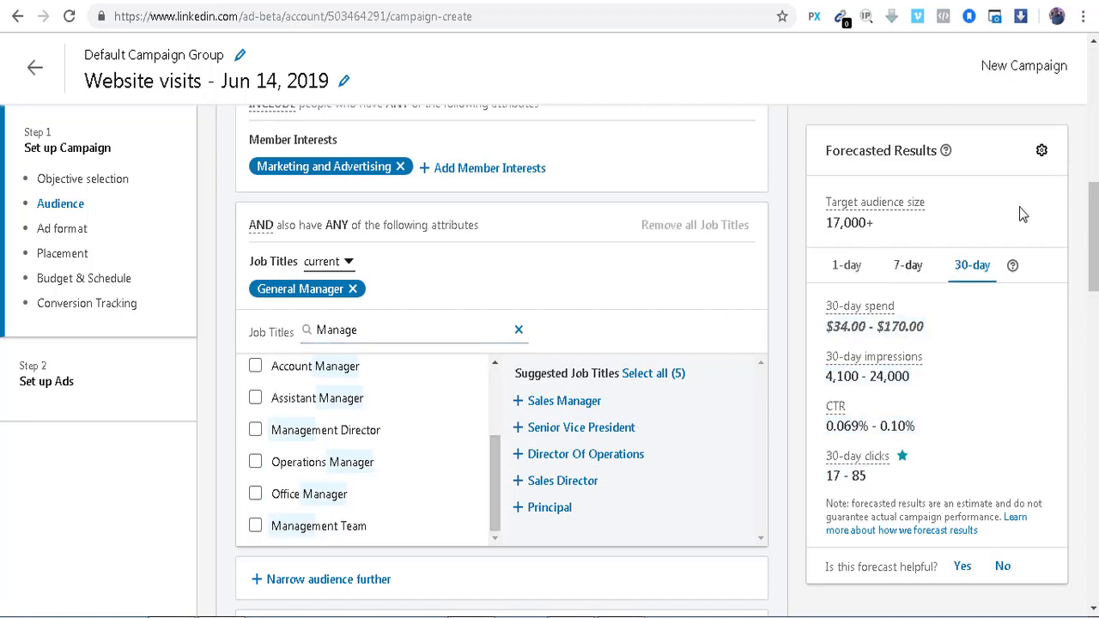
# Step: Choose Message ad as the campaign's ad format
pyautogui.moveTo(1093, 237); pyautogui.dragTo(1093, 286)
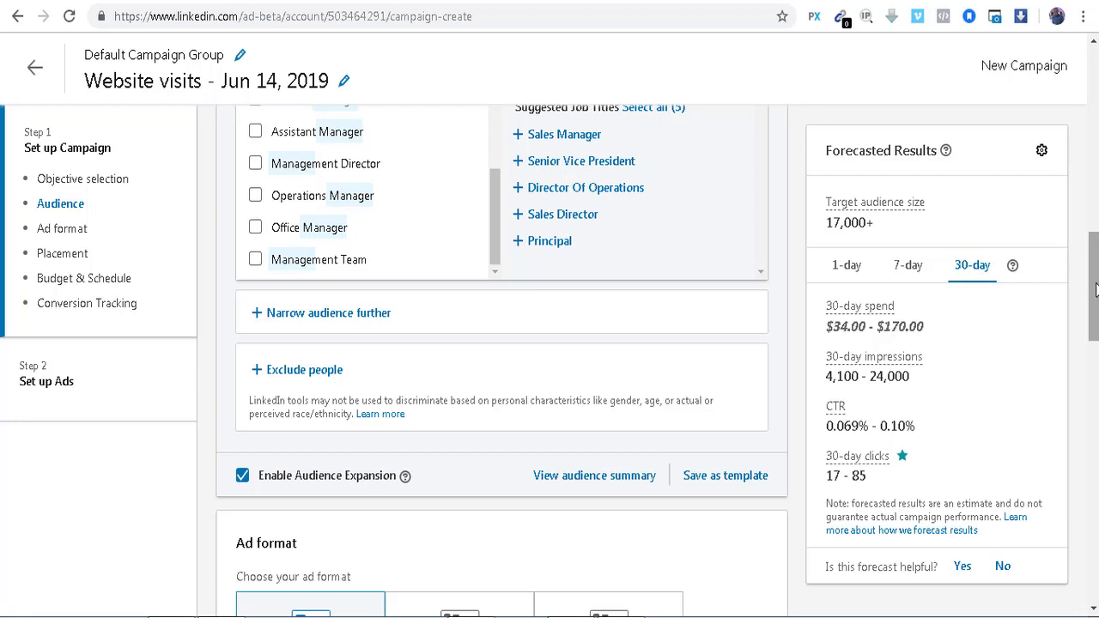
pyautogui.moveTo(1095, 290); pyautogui.dragTo(1097, 355)
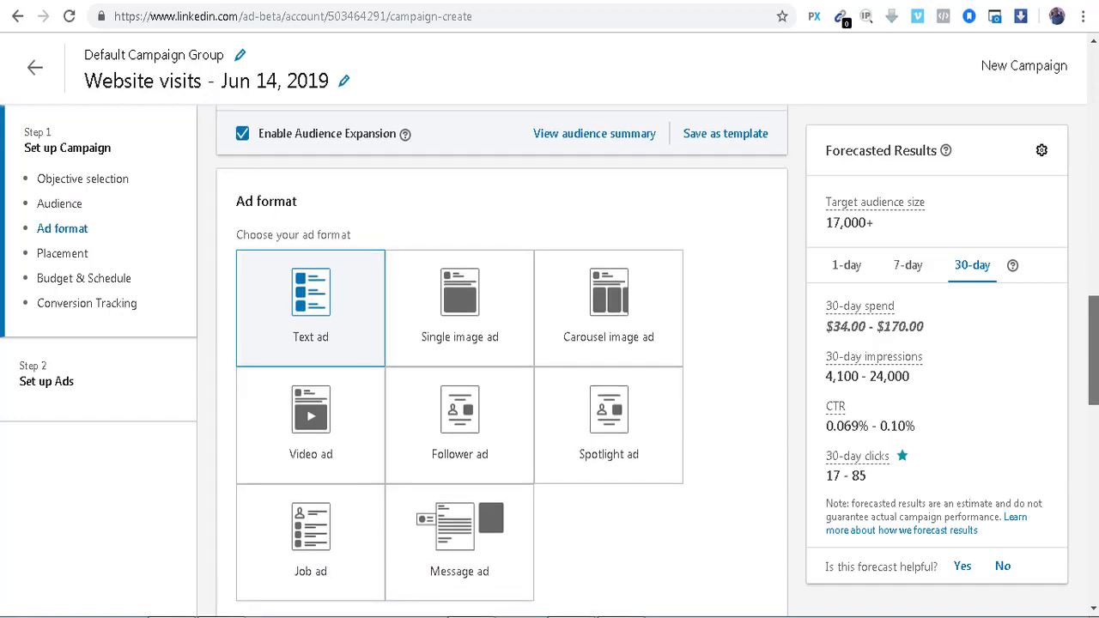
pyautogui.moveTo(1096, 355); pyautogui.dragTo(1095, 305)
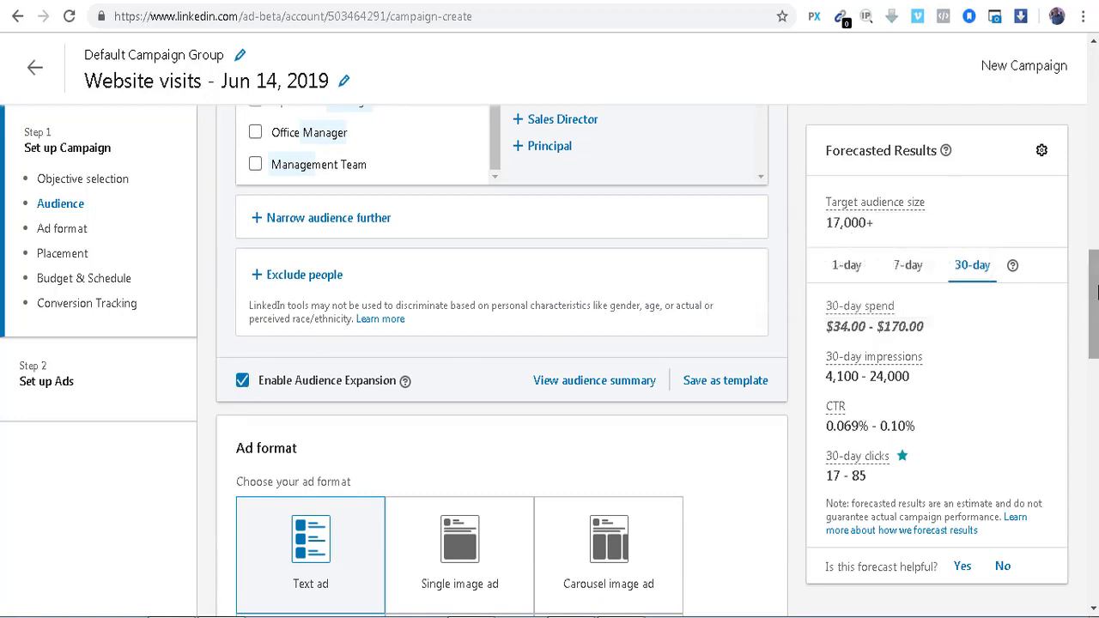
pyautogui.moveTo(1088, 282); pyautogui.dragTo(1091, 338)
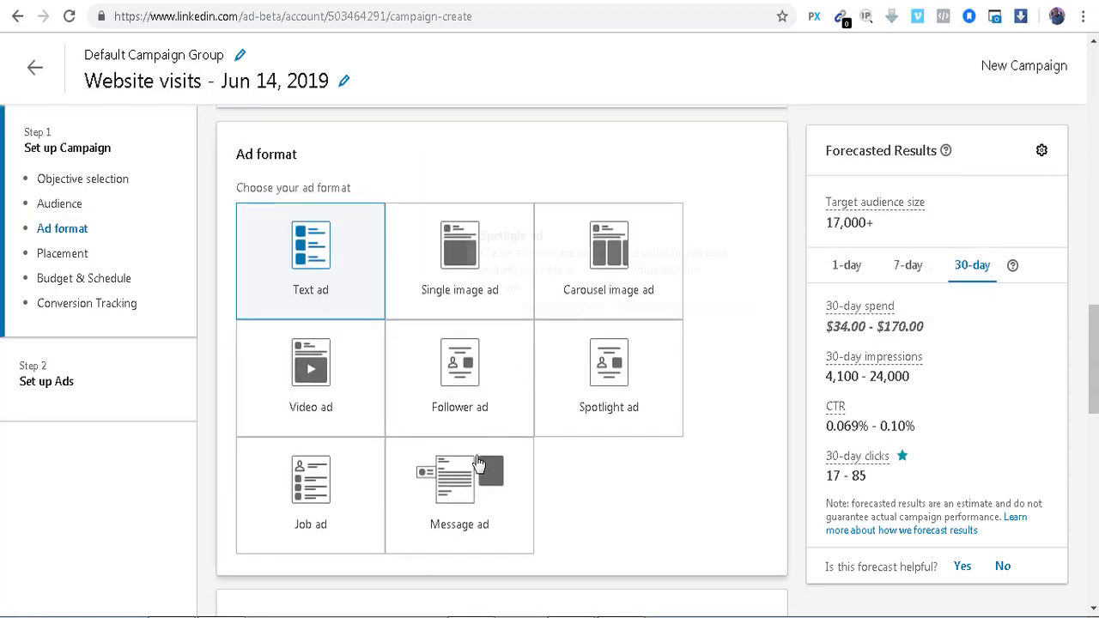
pyautogui.moveTo(462, 510)
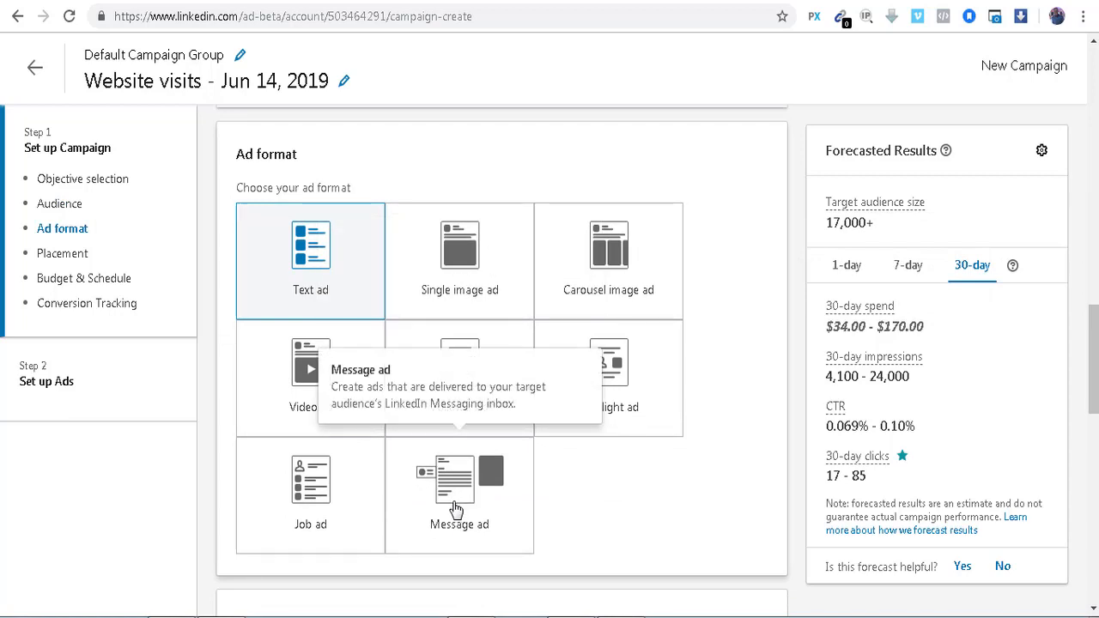
pyautogui.click(456, 510)
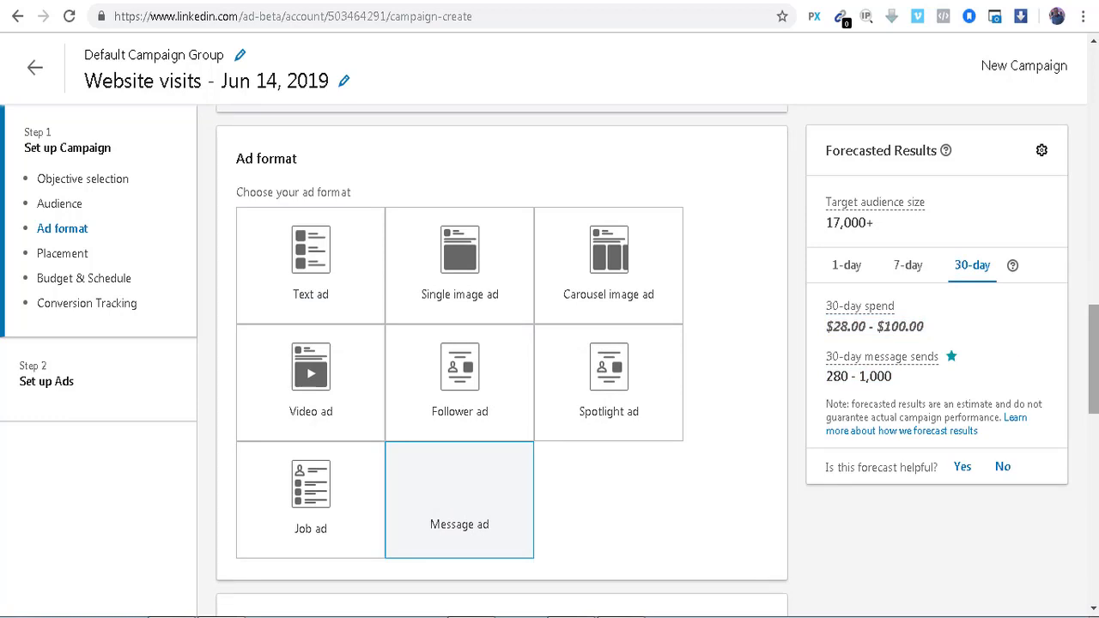
# Step: Set the budget option to both a daily and total budget, and review the schedule and bid amount
pyautogui.moveTo(1092, 360); pyautogui.dragTo(1093, 416)
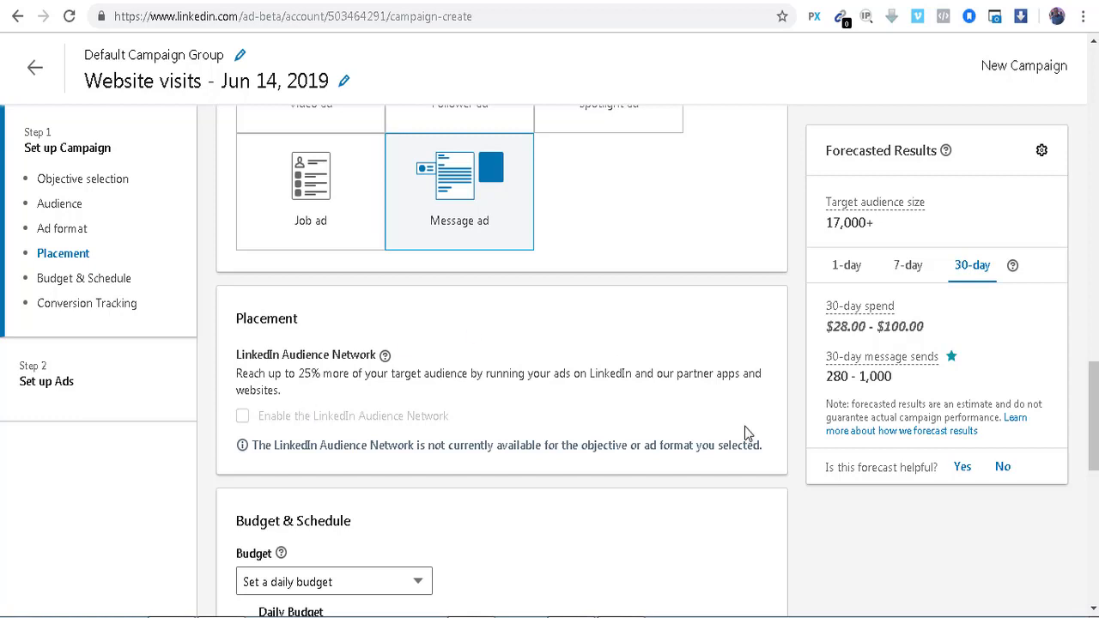
pyautogui.moveTo(1094, 406); pyautogui.dragTo(1094, 473)
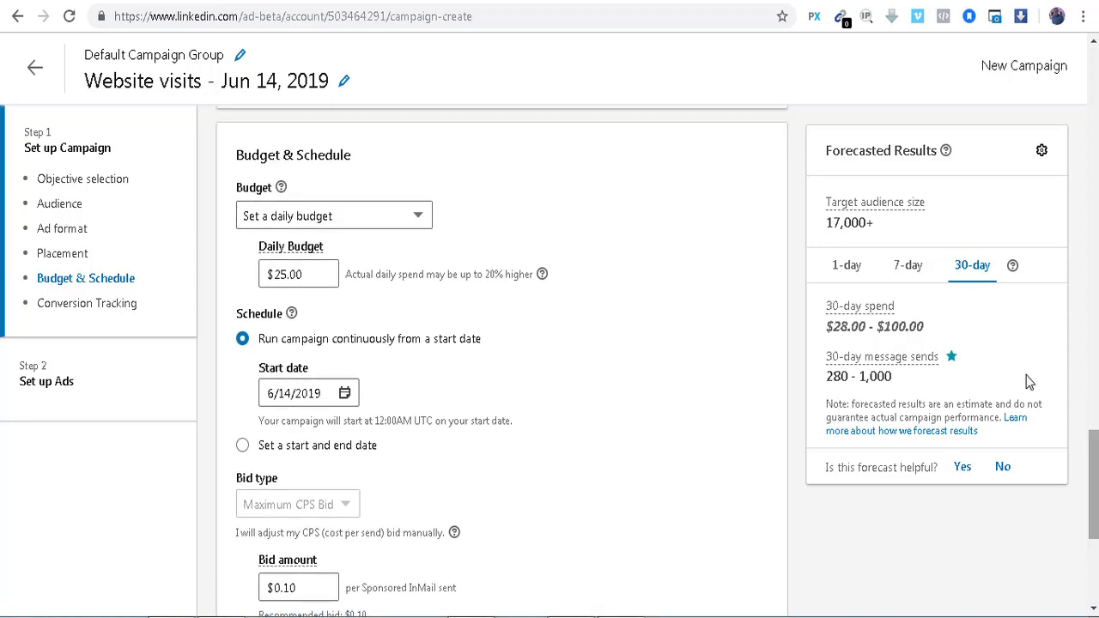
pyautogui.click(344, 220)
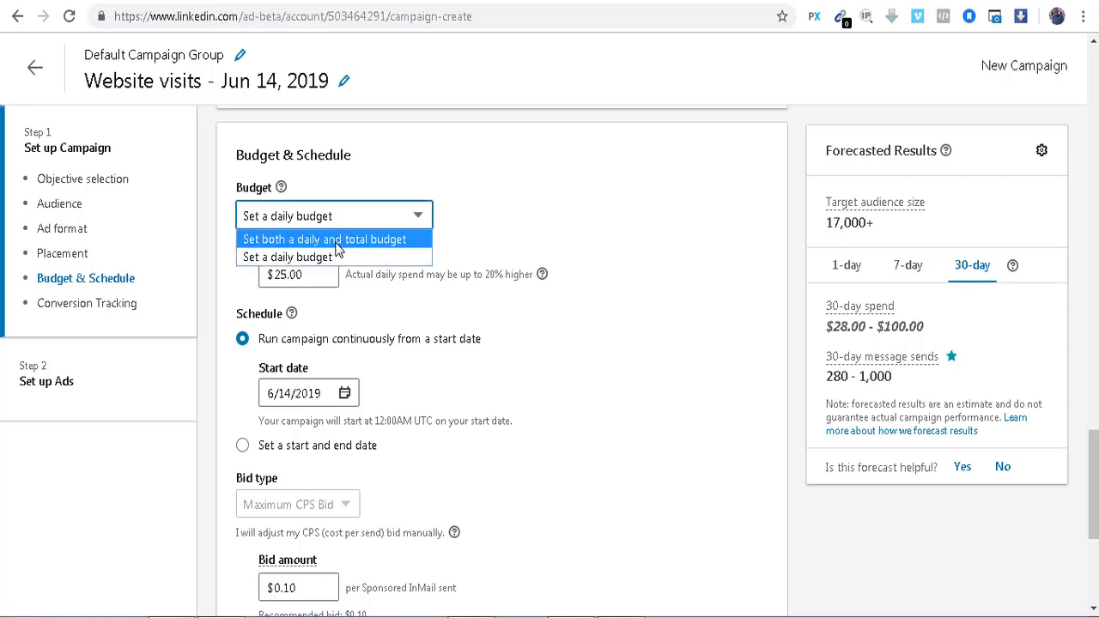
pyautogui.click(337, 243)
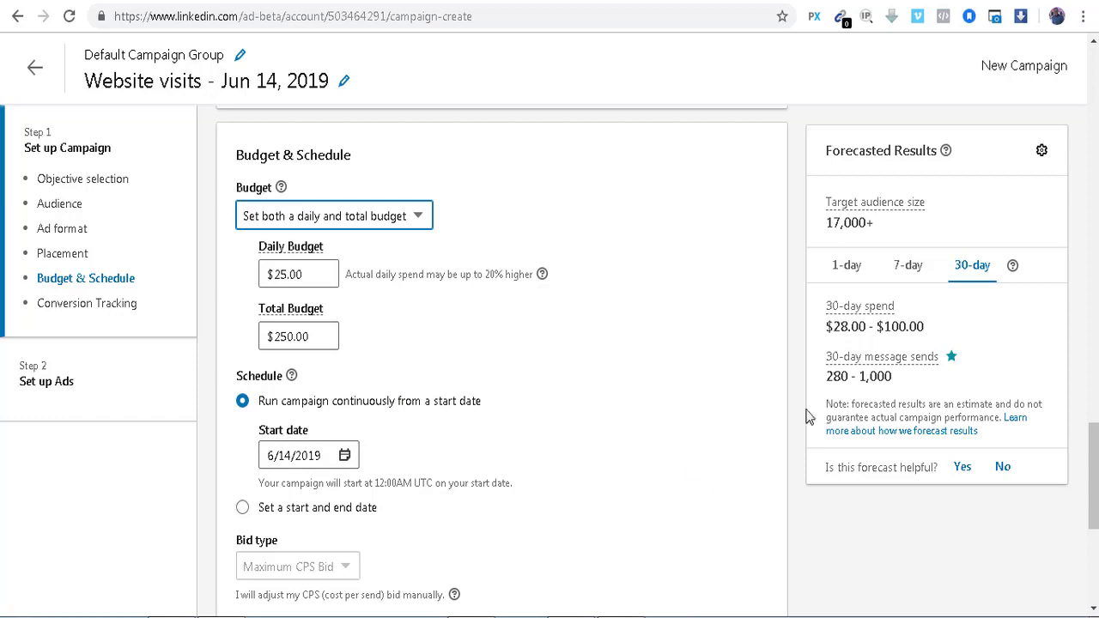
pyautogui.scroll(-2, 1092, 477)
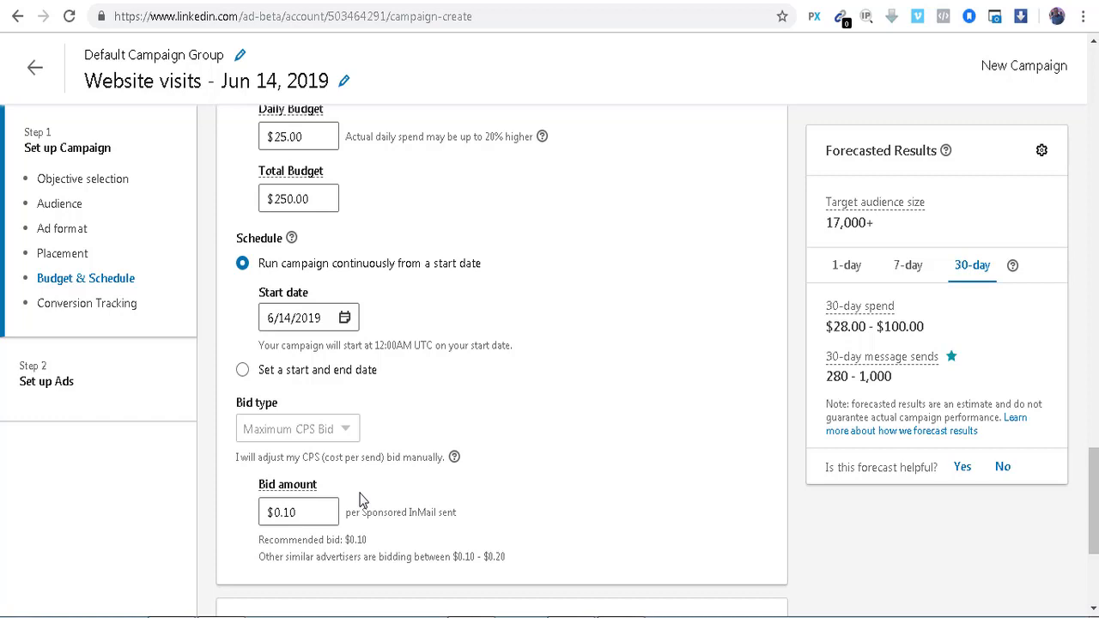
pyautogui.click(284, 514)
# Step: Open the form for a new conversion, view its settings, and close it without creating one
pyautogui.moveTo(1092, 531); pyautogui.dragTo(1093, 552)
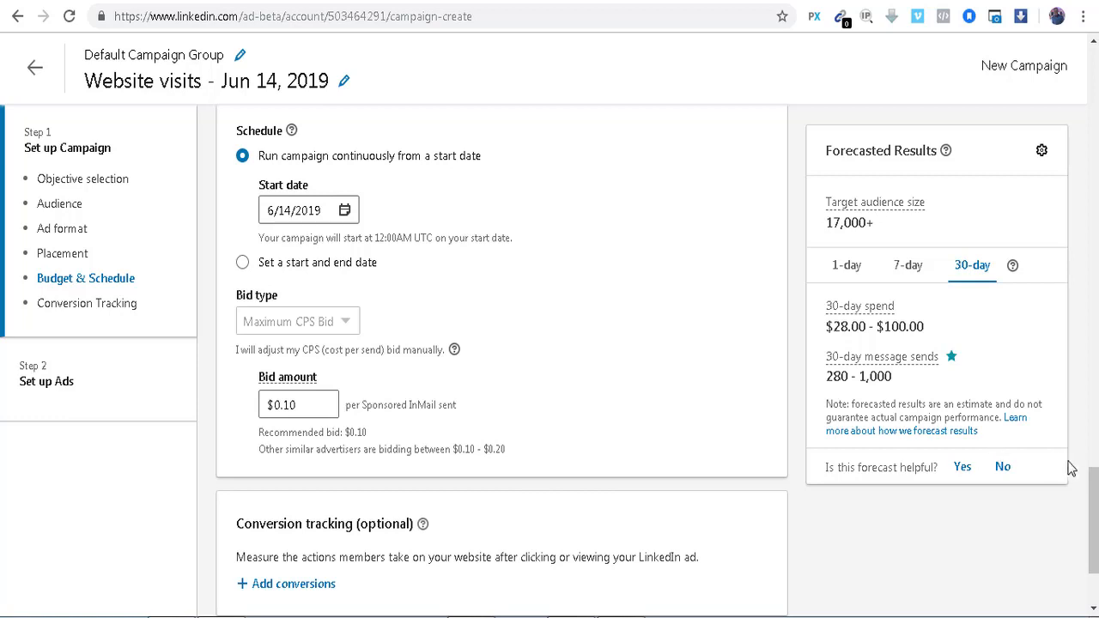
pyautogui.moveTo(1095, 516); pyautogui.dragTo(1096, 546)
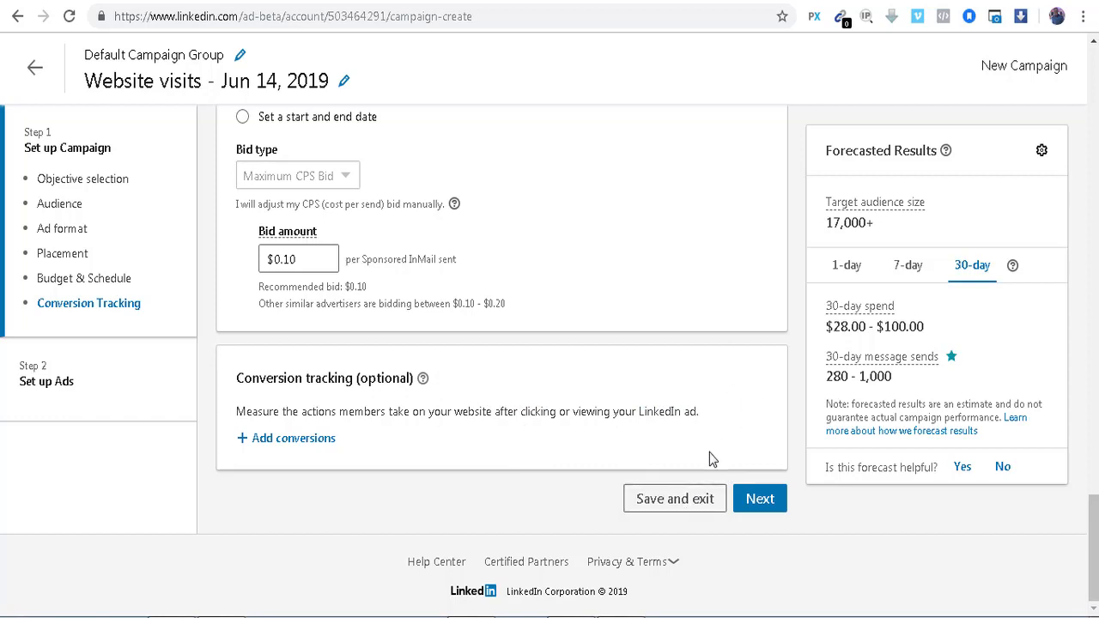
pyautogui.click(751, 505)
pyautogui.click(287, 439)
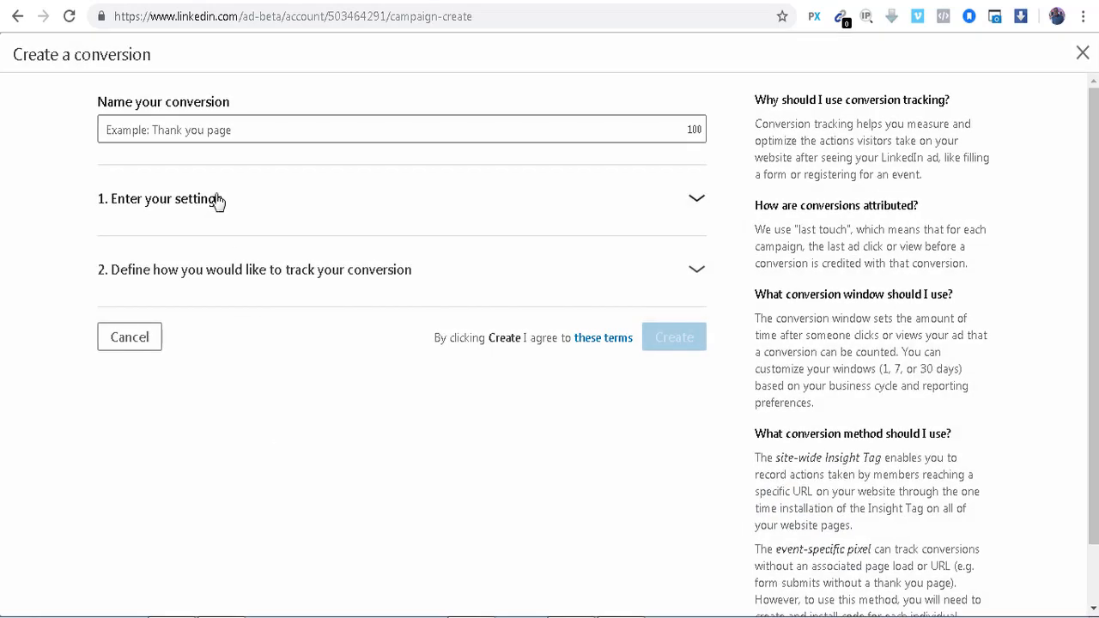
pyautogui.click(227, 131)
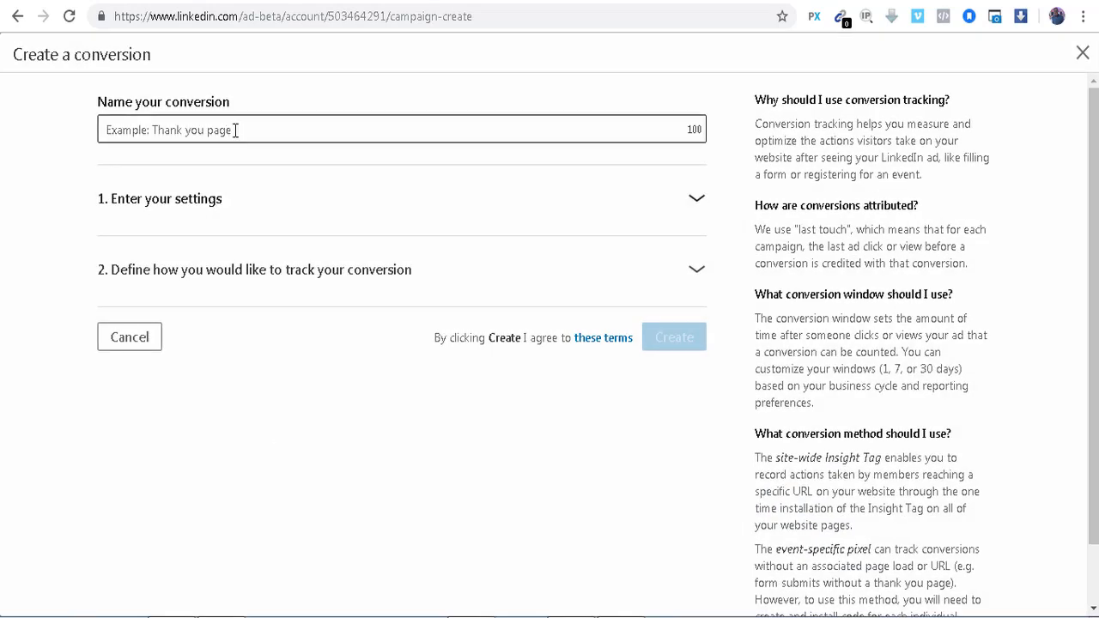
pyautogui.click(699, 210)
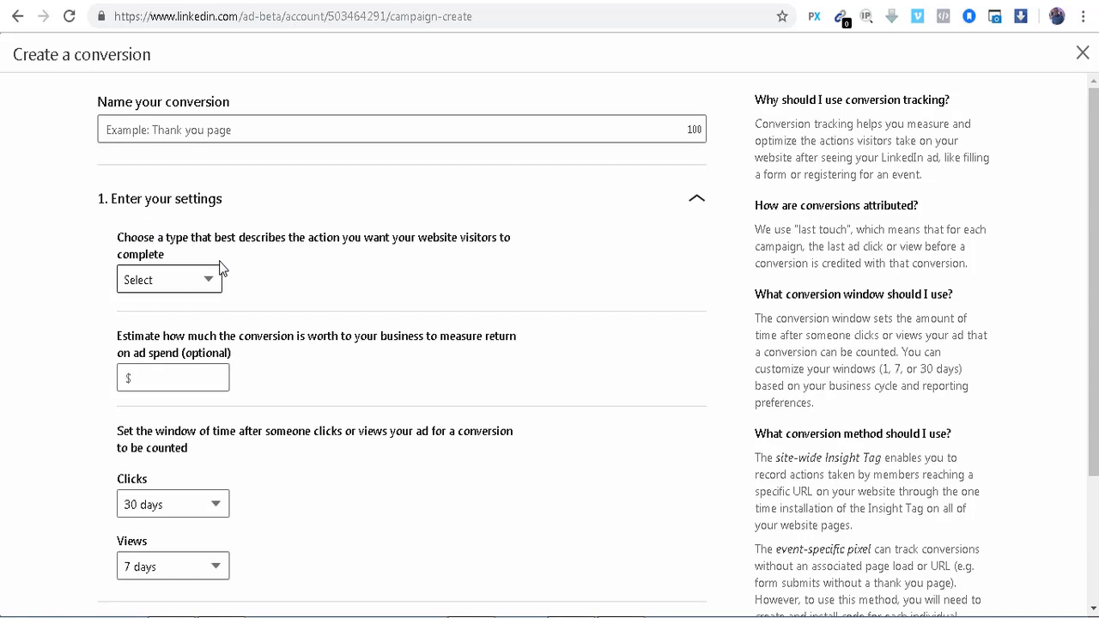
pyautogui.click(1084, 53)
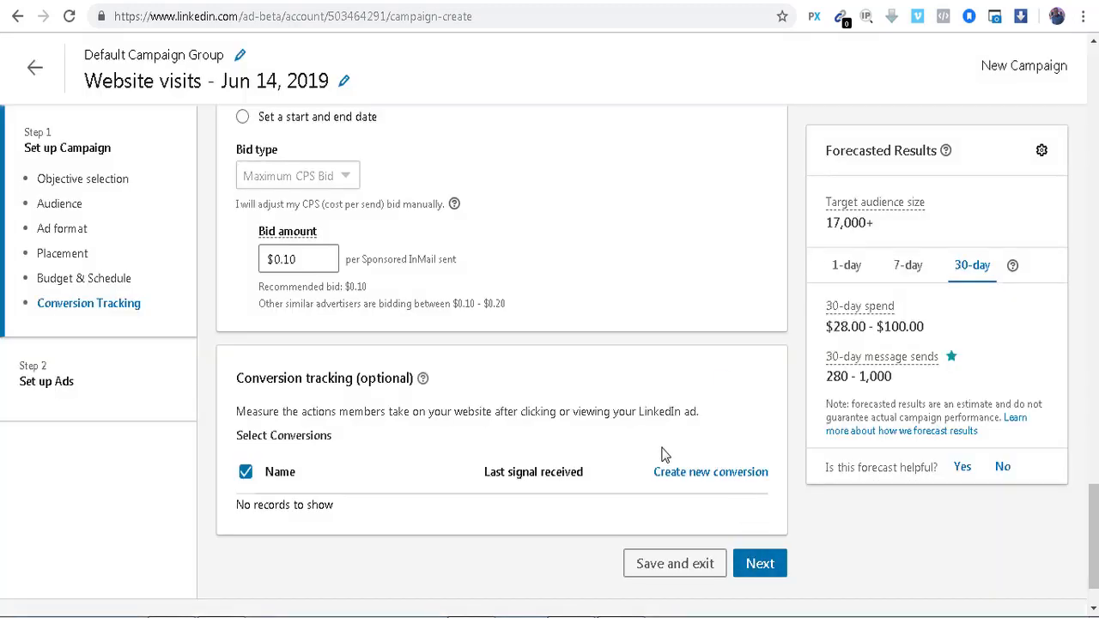
# Step: Deselect all conversions in the optional conversion tracking and continue to the ad setup
pyautogui.click(244, 472)
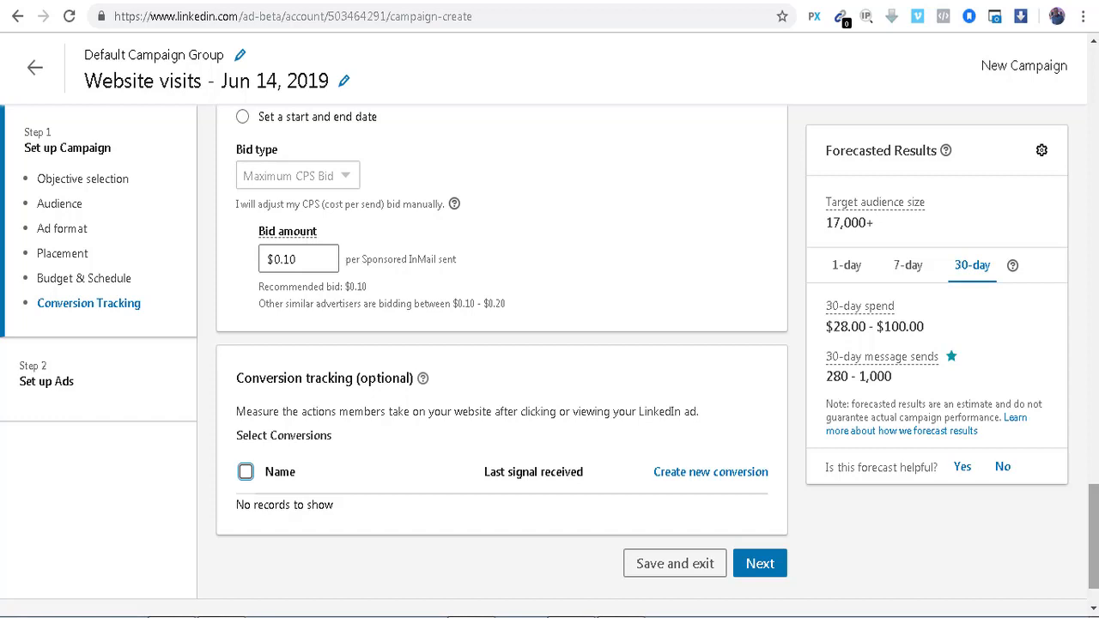
pyautogui.click(769, 568)
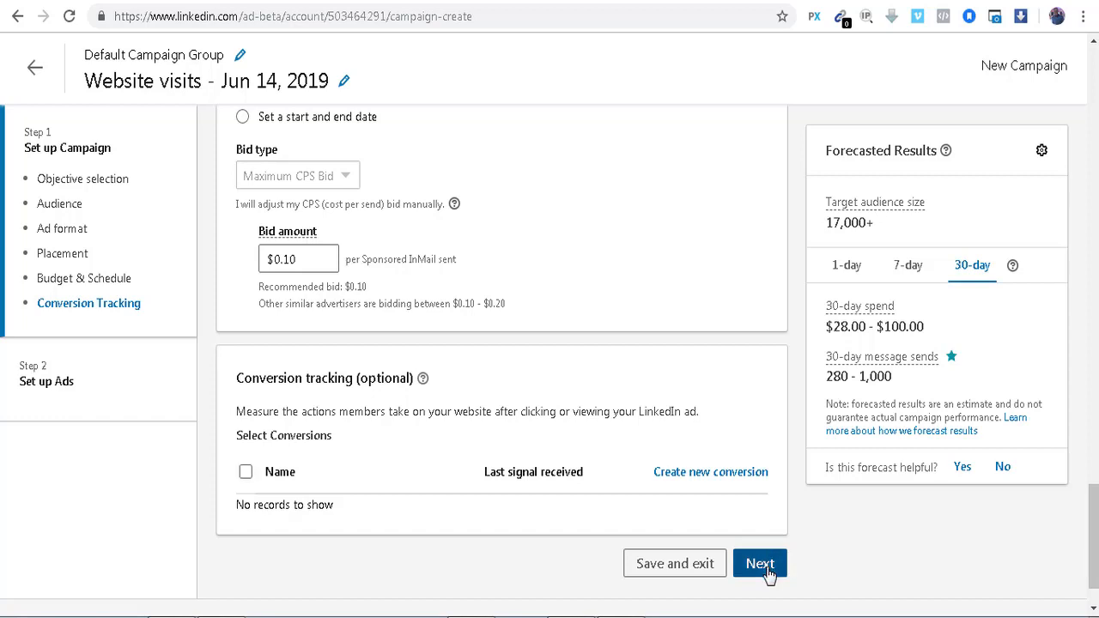
pyautogui.click(861, 514)
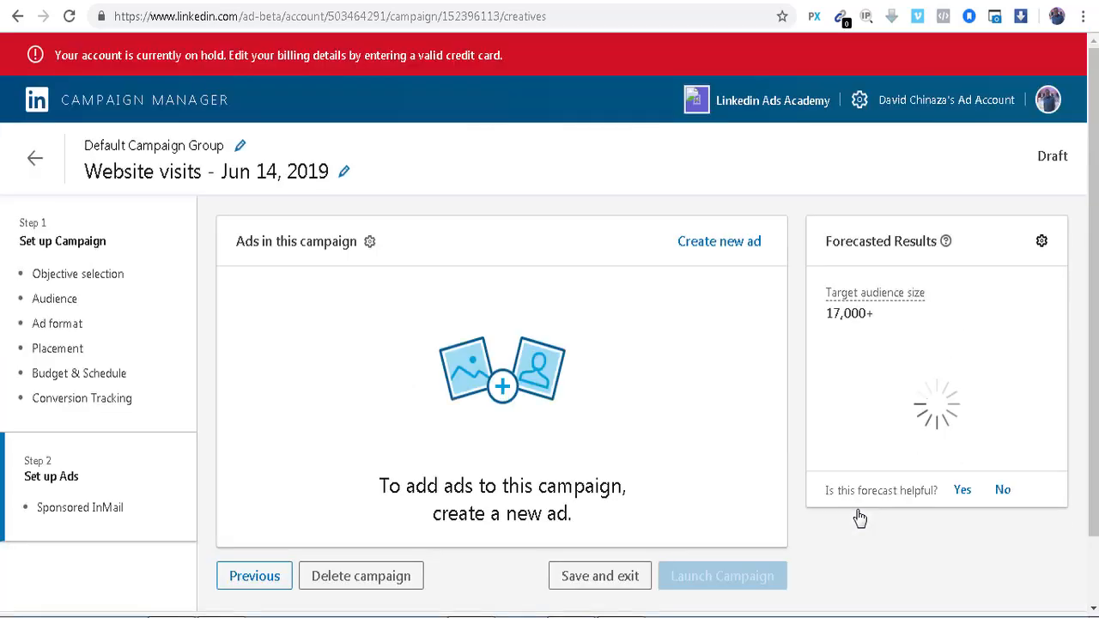
# Step: Start a new ad in the campaign and name it Inmail Ads
pyautogui.click(706, 249)
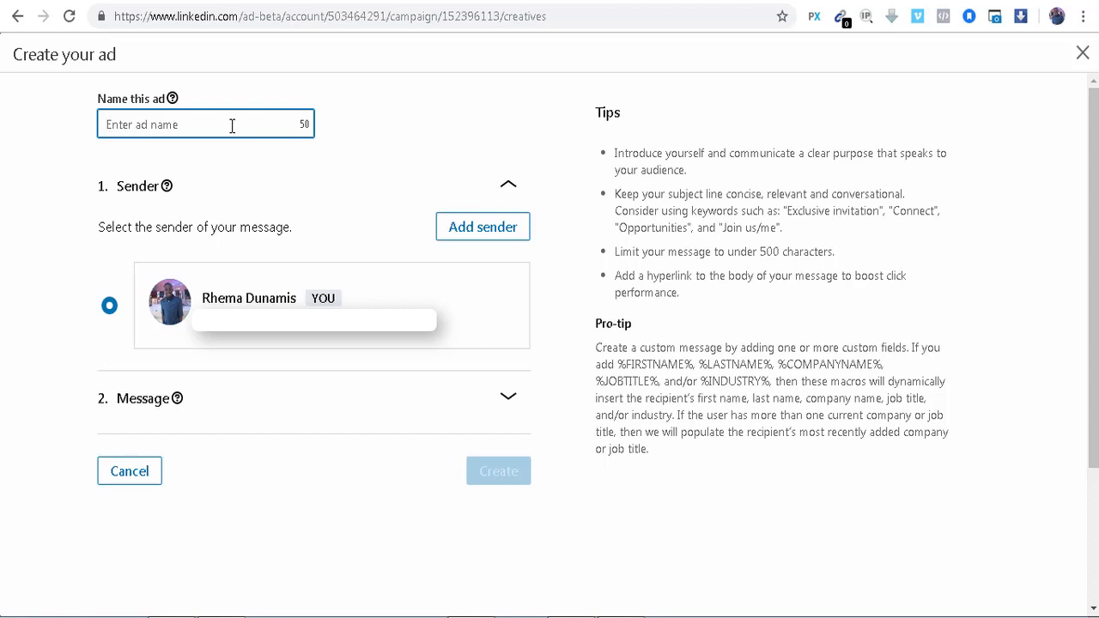
pyautogui.write('Inmail Ads')
# Step: View the approval request form for adding another message sender and close it without sending a request
pyautogui.click(478, 239)
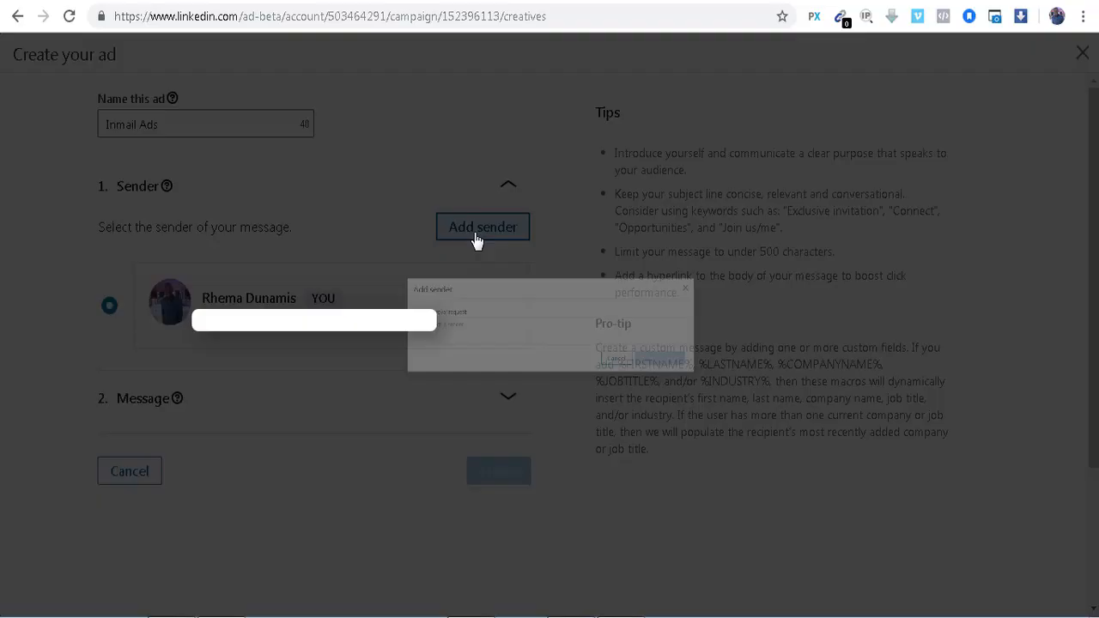
pyautogui.click(596, 333)
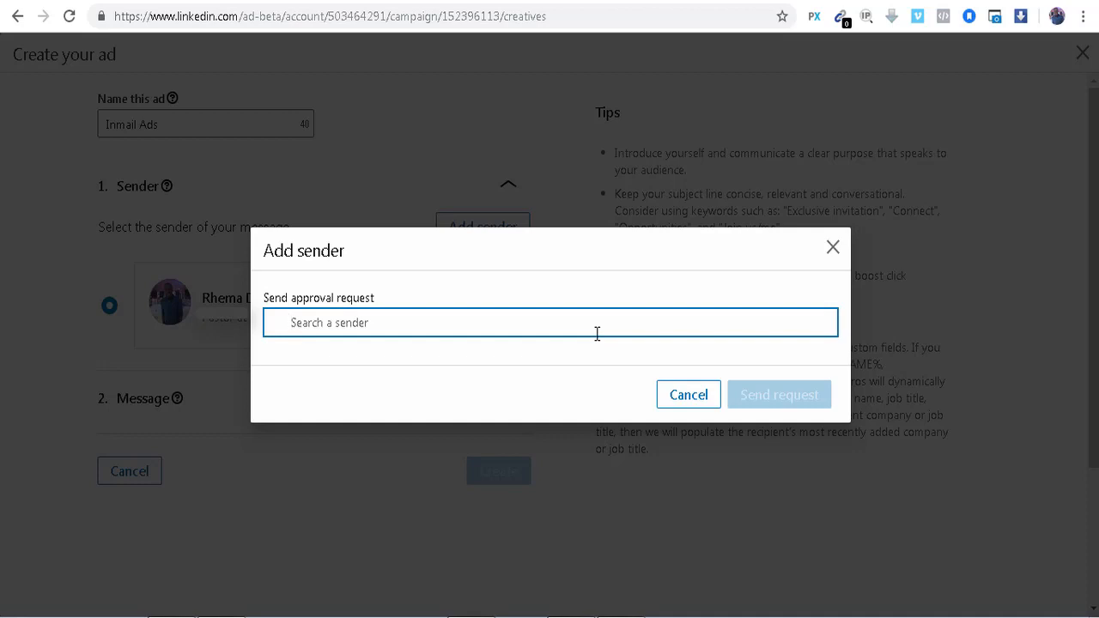
pyautogui.click(833, 247)
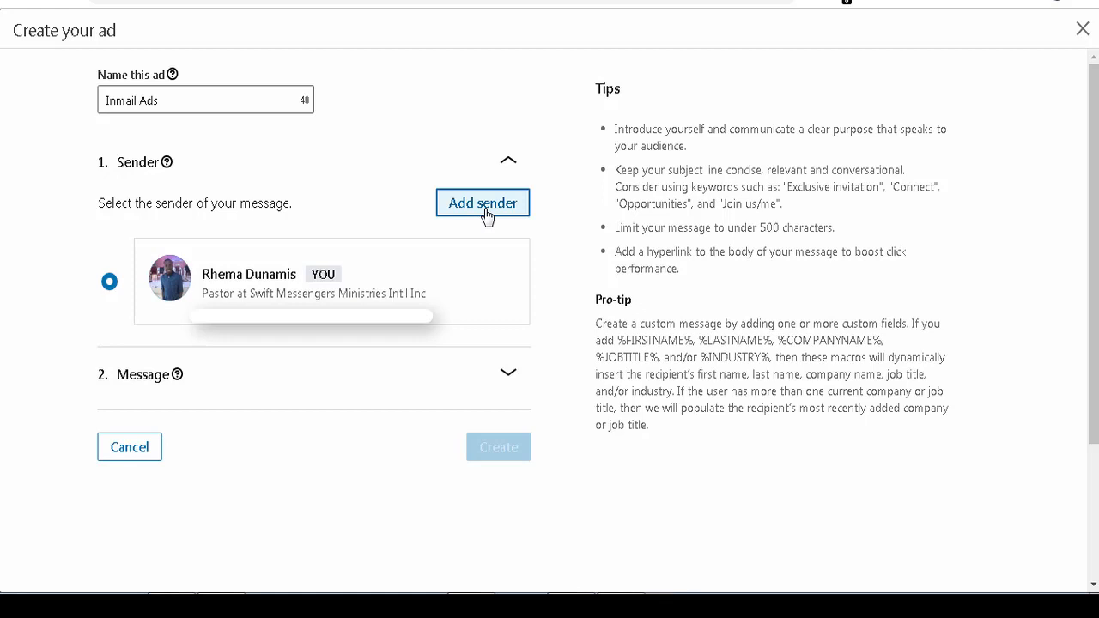
pyautogui.click(472, 211)
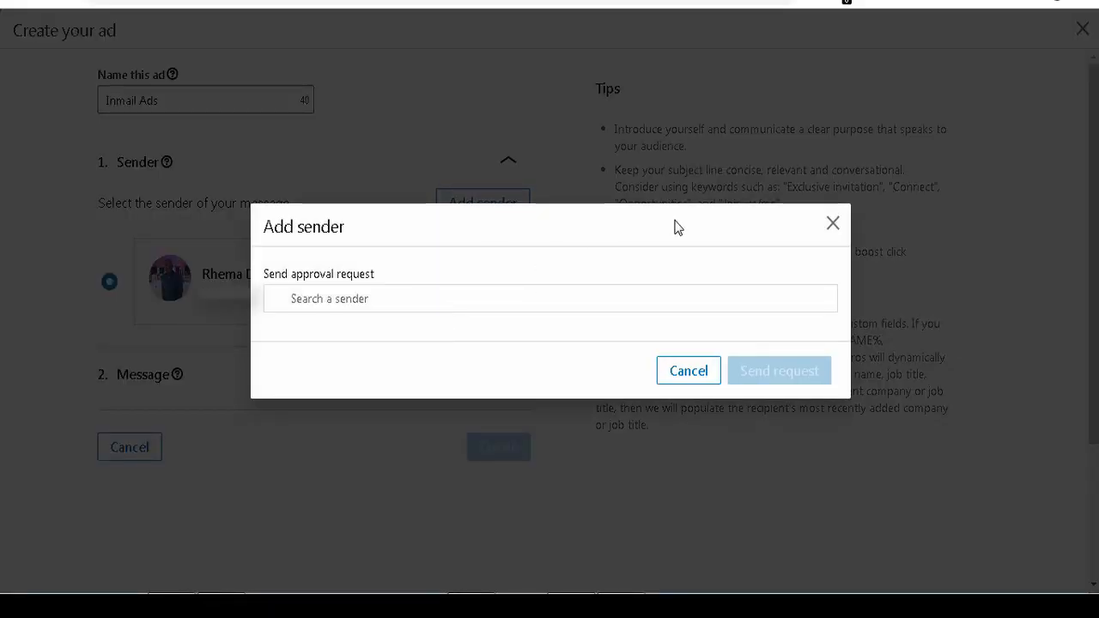
pyautogui.click(833, 225)
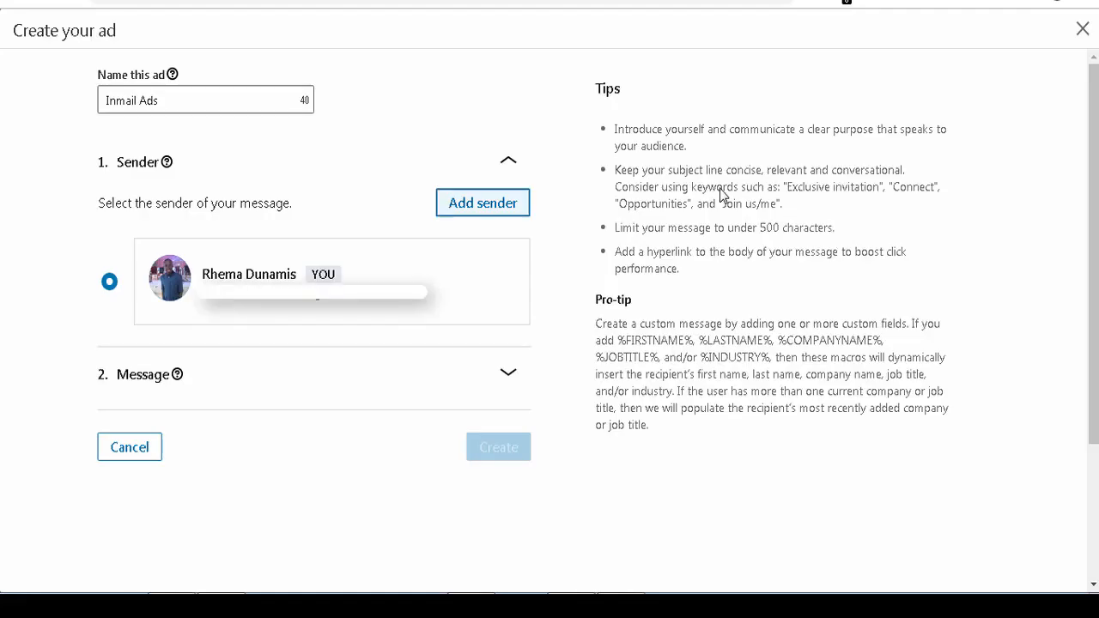
# Step: Expand the message section of the ad and set the subject to "Kindly check out this offer"
pyautogui.click(509, 374)
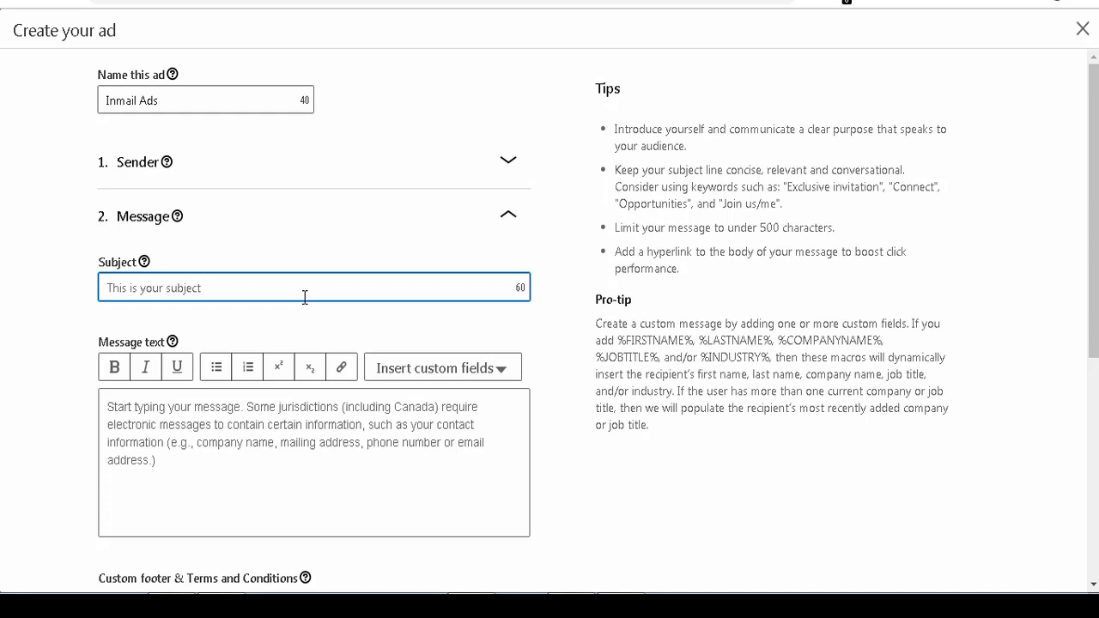
pyautogui.write('Ch')
pyautogui.press('BackSpace')
pyautogui.press('BackSpace')
pyautogui.write('Kindly check')
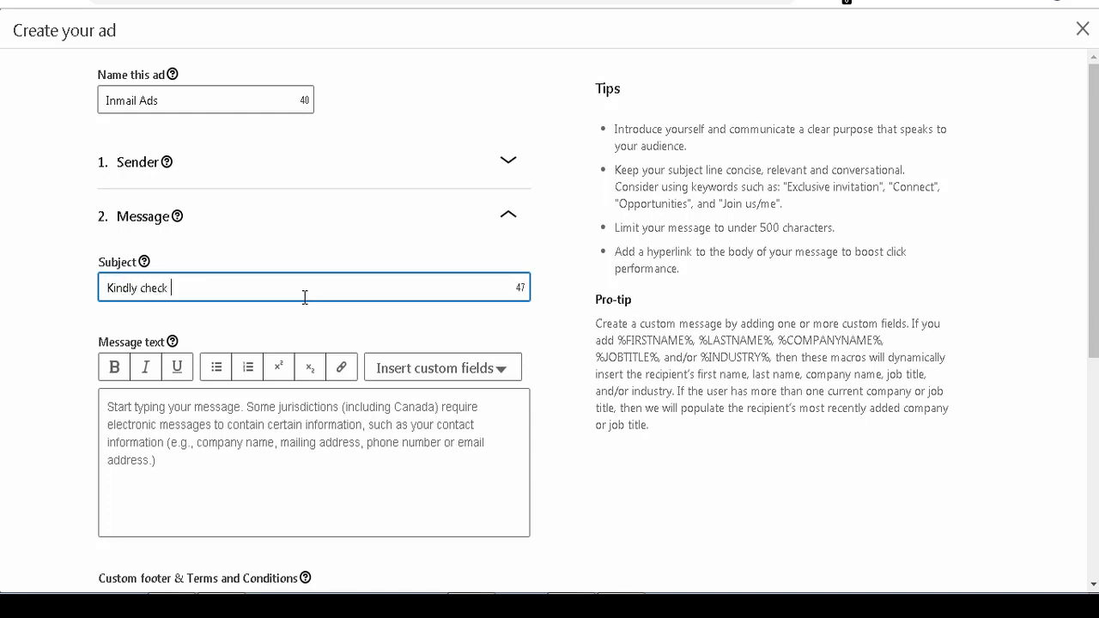
pyautogui.write(' out this offer')
# Step: Write the message "Hello %FIRSTNAME%" using the First Name custom field, followed by "I have an offer that i think will interest you. You can check it out here"
pyautogui.click(284, 449)
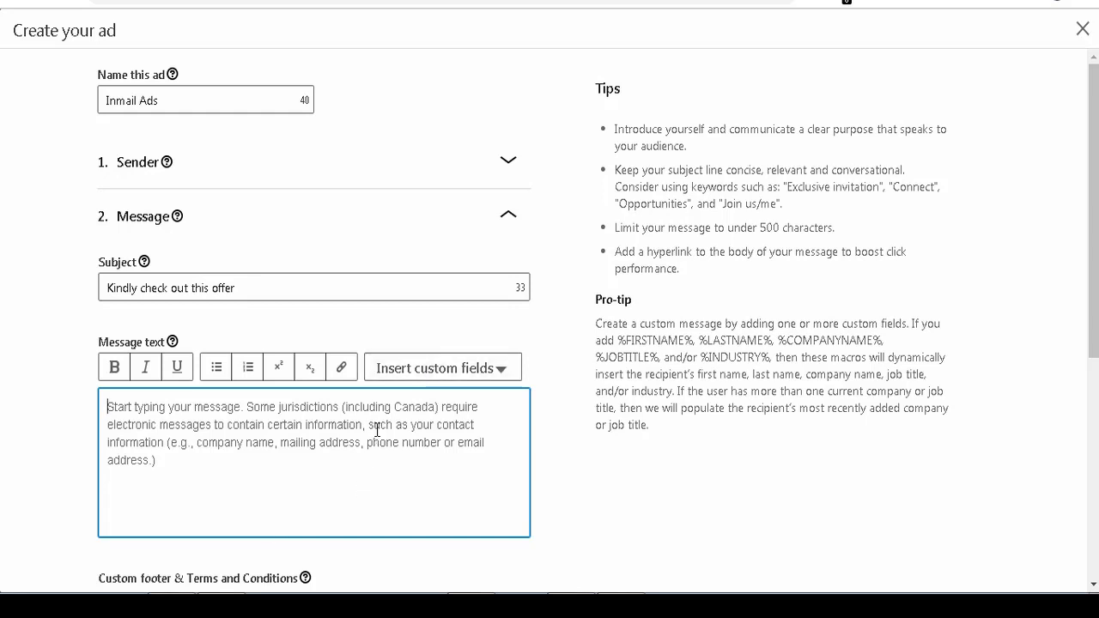
pyautogui.write('Hello')
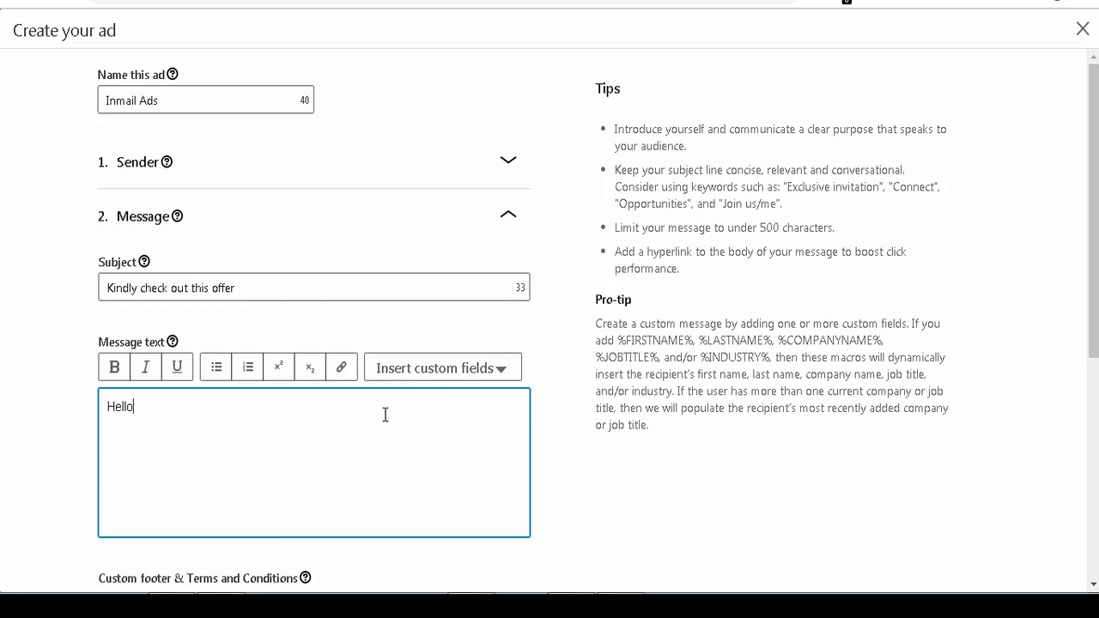
pyautogui.click(423, 369)
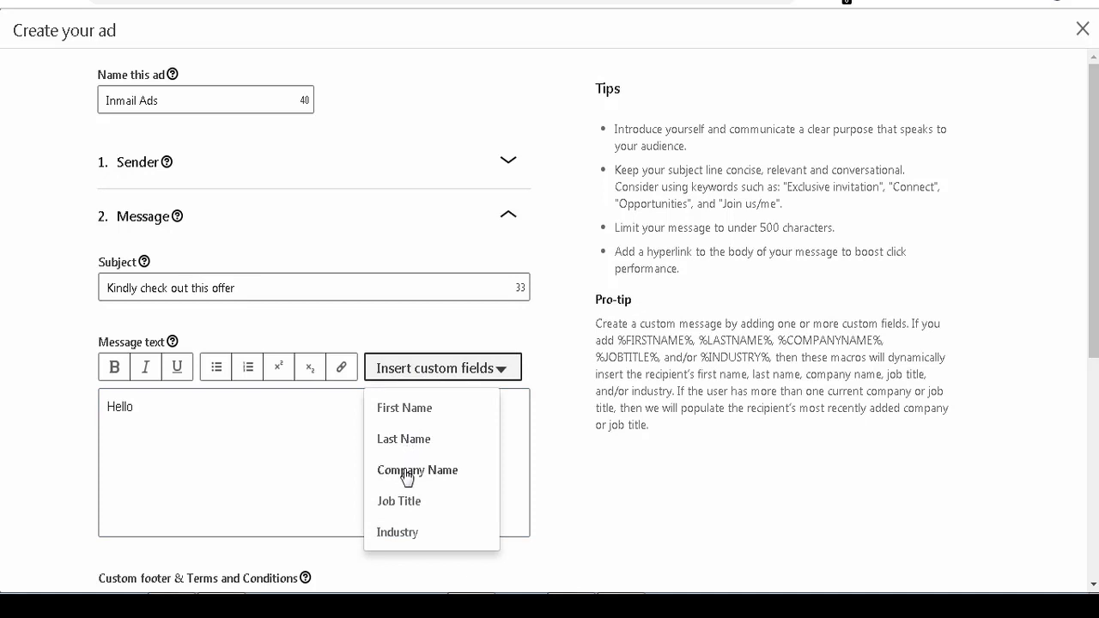
pyautogui.click(411, 411)
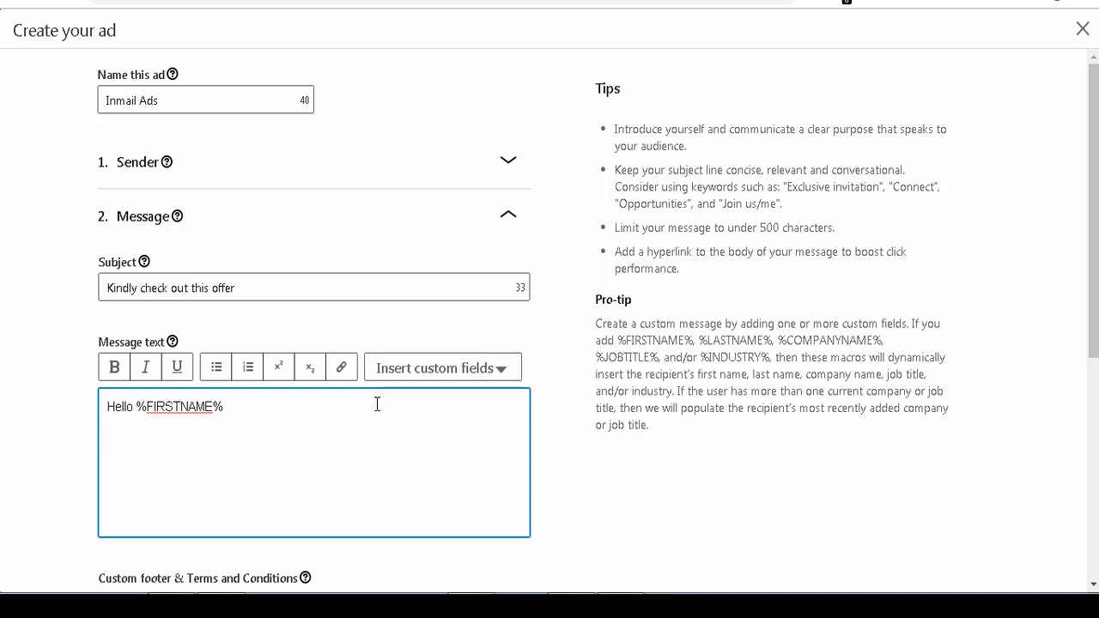
pyautogui.write('I have an offer that i think will')
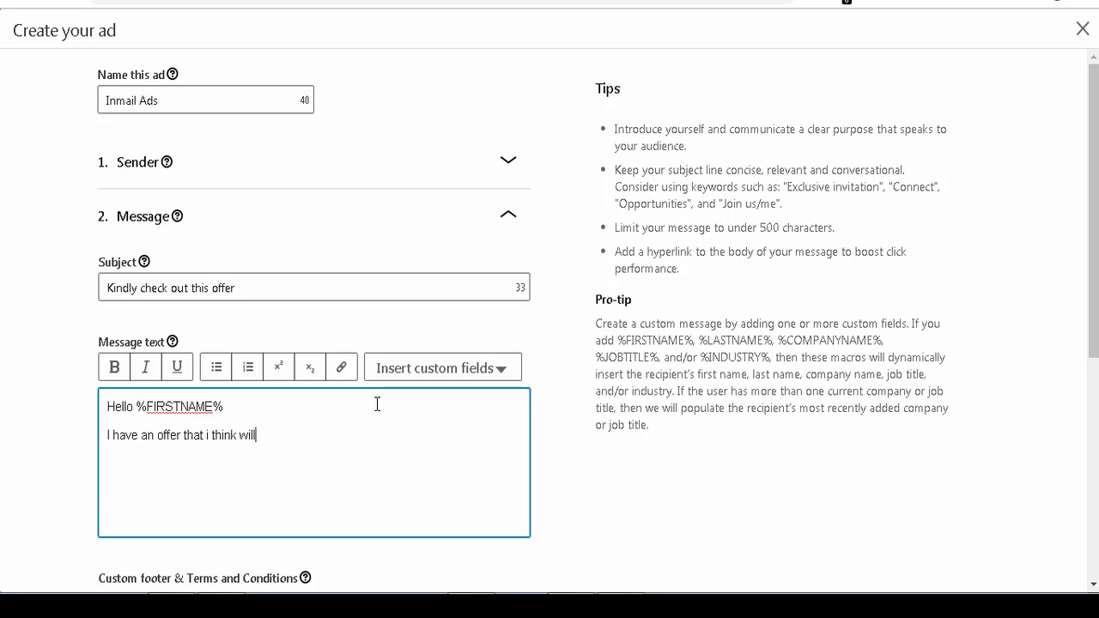
pyautogui.write(' interest you. You can check it out')
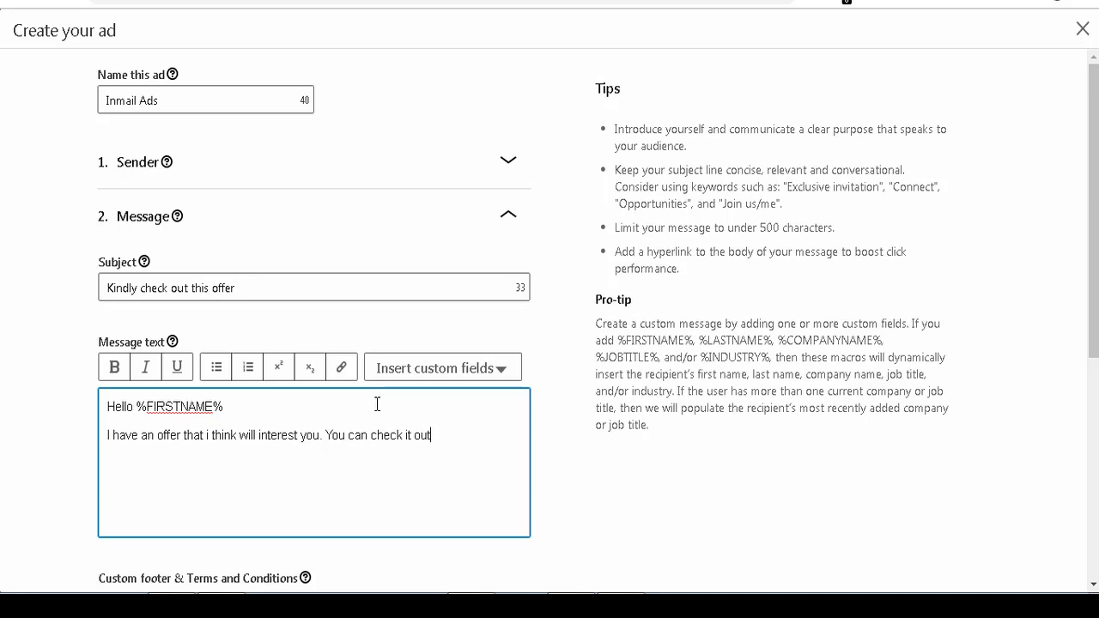
pyautogui.write(' here')
# Step: View the terms and conditions editor of the custom footer option and leave the option disabled
pyautogui.moveTo(1094, 273); pyautogui.dragTo(1093, 433)
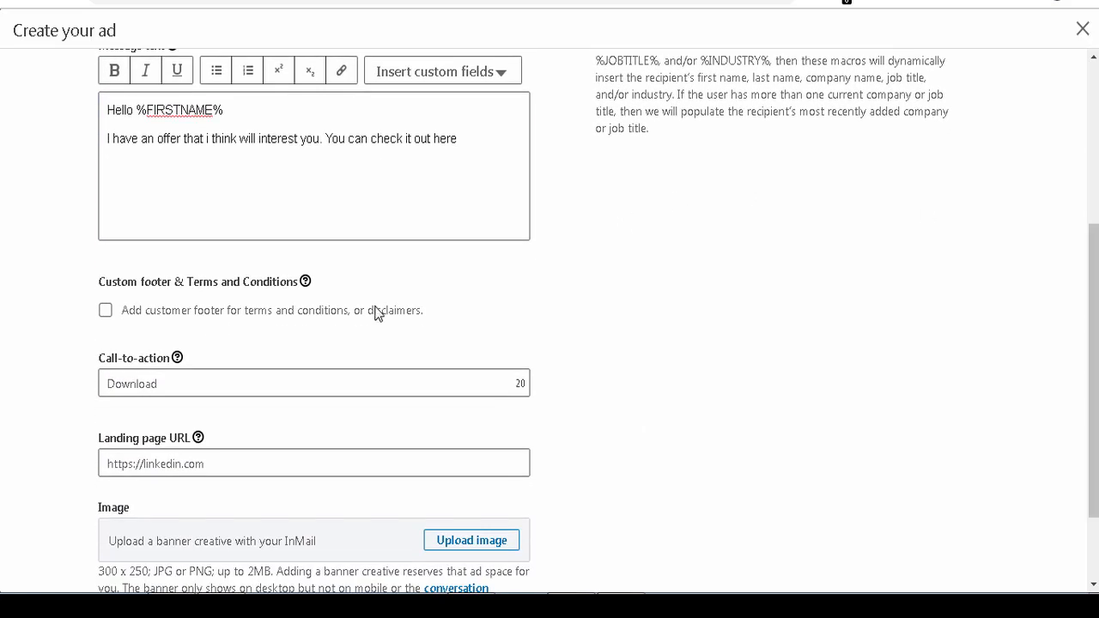
pyautogui.click(105, 311)
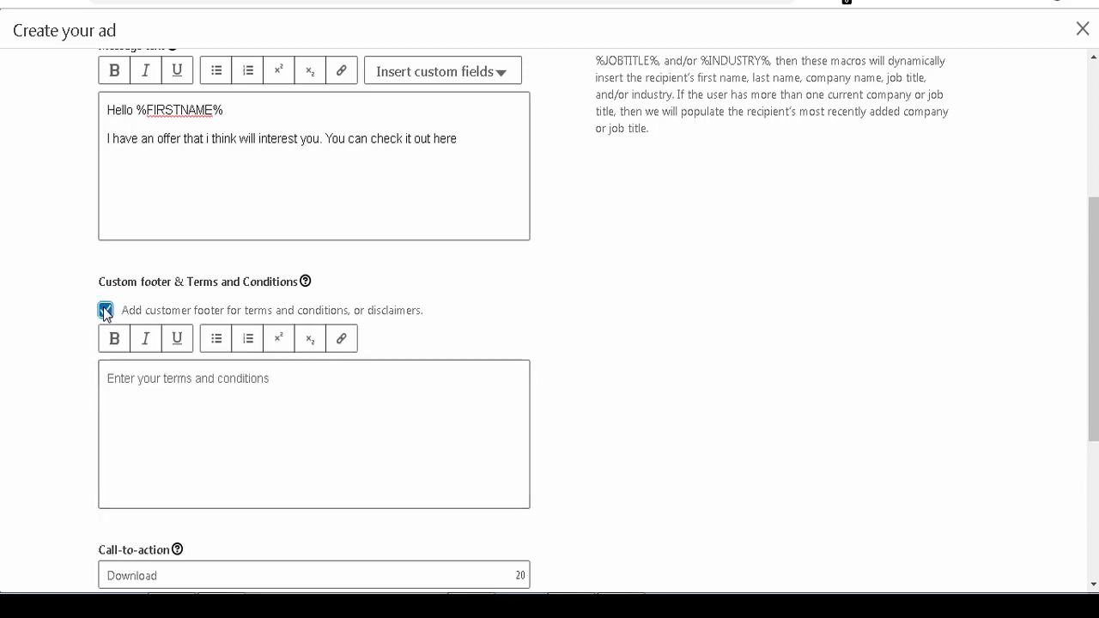
pyautogui.click(106, 311)
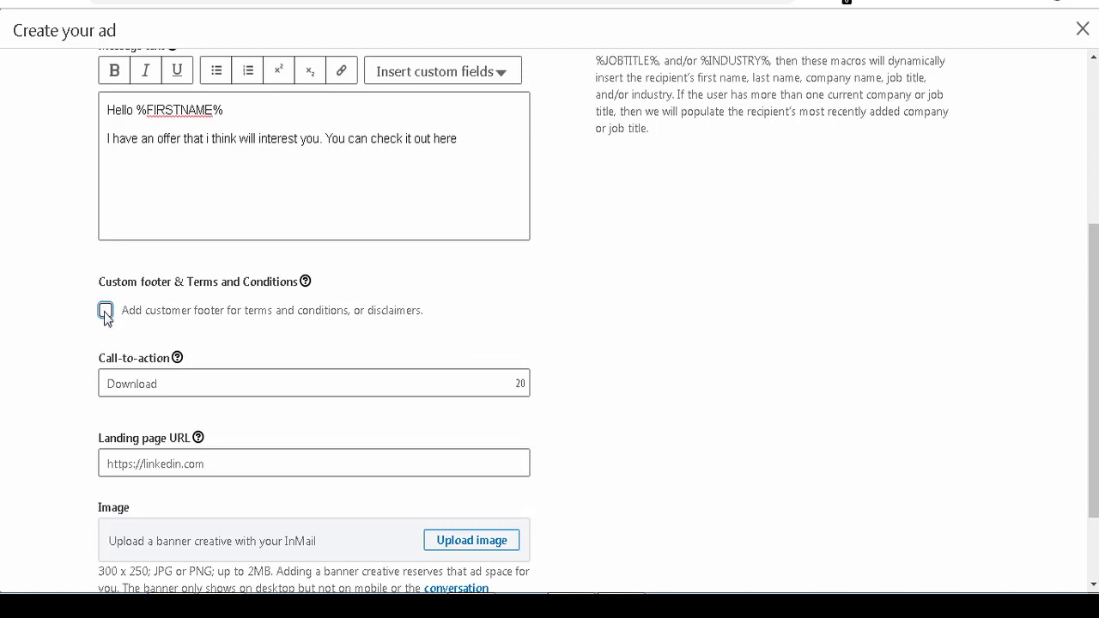
# Step: Set the ad's call-to-action text to "Learn More"
pyautogui.click(183, 385)
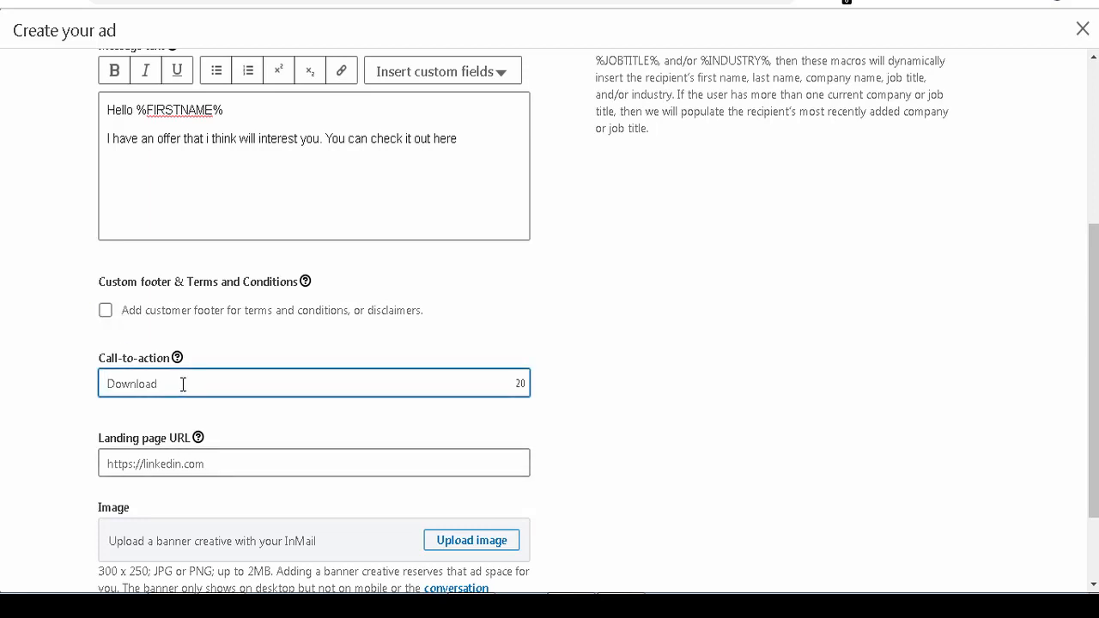
pyautogui.write('Download')
pyautogui.doubleClick(183, 385)
pyautogui.write('Learn More')
pyautogui.click(189, 461)
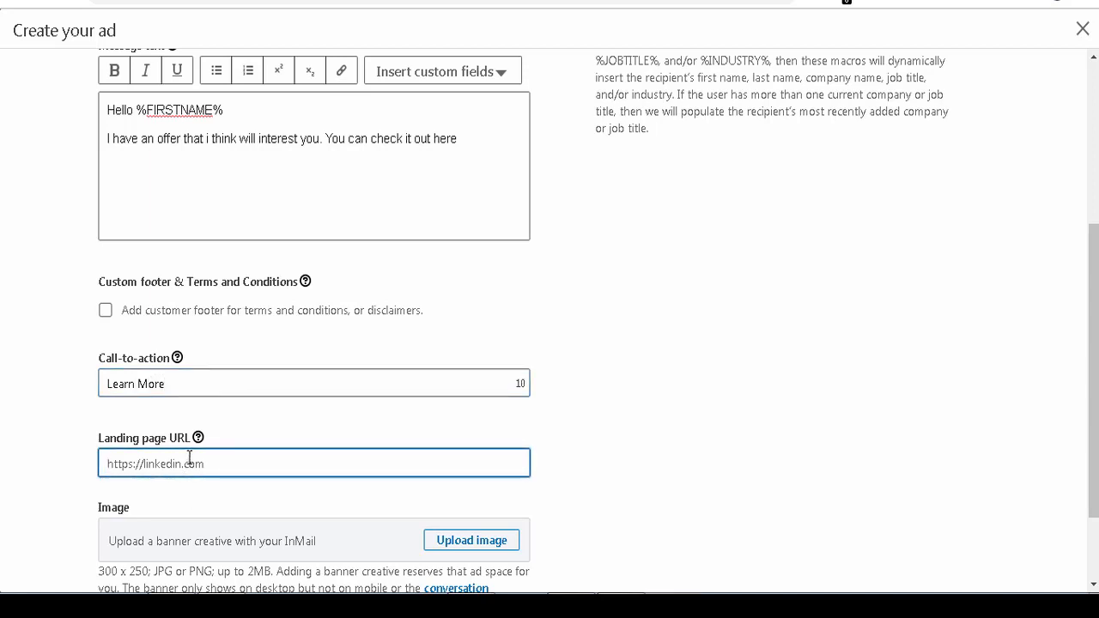
pyautogui.click(589, 318)
pyautogui.scroll(-1, 576, 322)
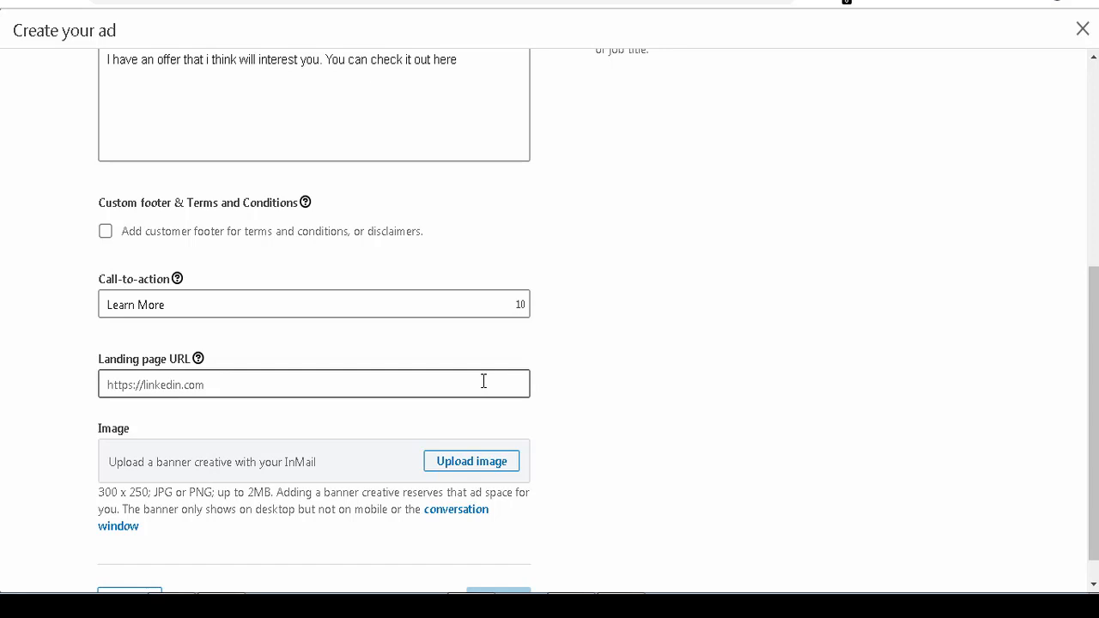
pyautogui.click(483, 381)
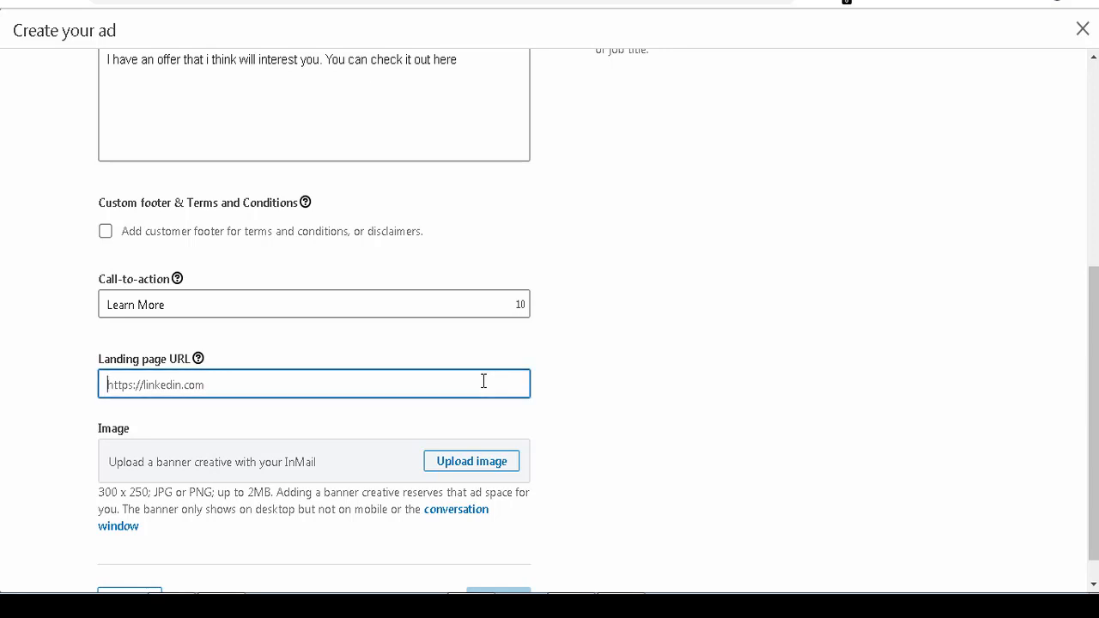
pyautogui.write('digit')
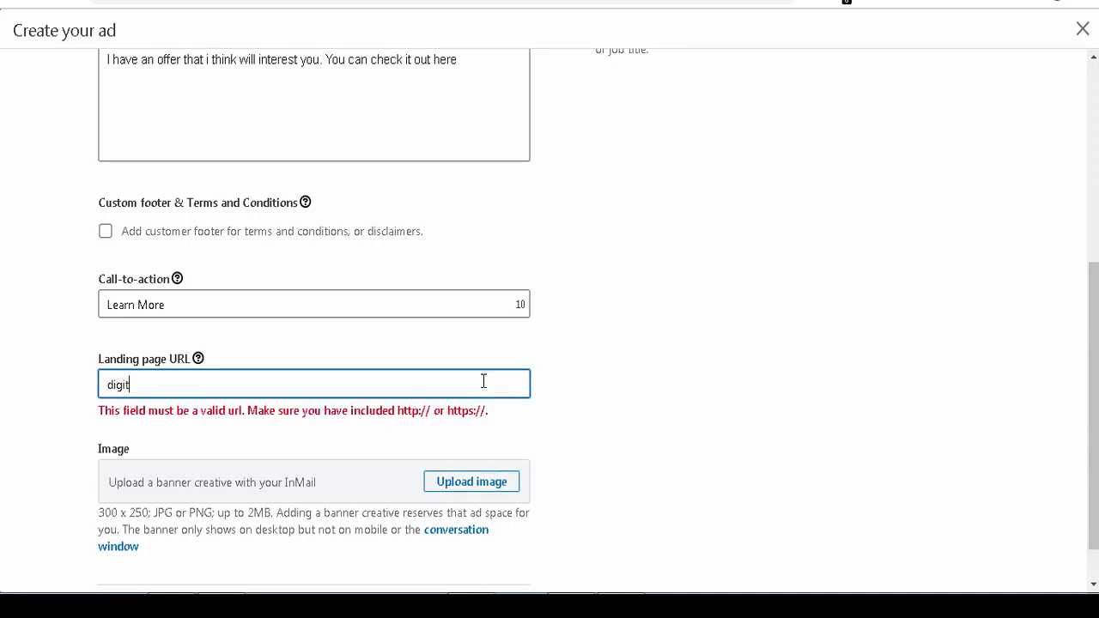
pyautogui.write('almarketingguide.')
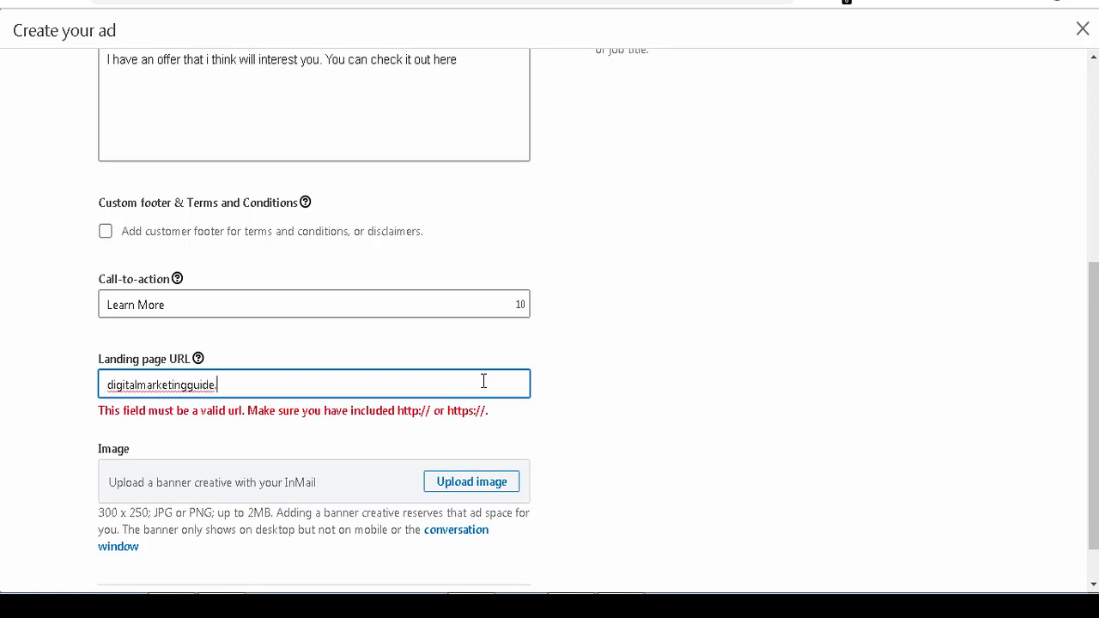
pyautogui.write('info')
pyautogui.press('BackSpace')
pyautogui.write('o')
pyautogui.press('Left')
pyautogui.press('Left')
pyautogui.press('Left')
pyautogui.press('Left')
pyautogui.press('Left')
pyautogui.press('Left')
pyautogui.press('Left')
pyautogui.press('Left')
pyautogui.press('Left')
pyautogui.press('Left')
pyautogui.press('Left')
pyautogui.press('Left')
pyautogui.press('Left')
pyautogui.press('Left')
pyautogui.press('Left')
pyautogui.press('Left')
pyautogui.press('Left')
pyautogui.press('Left')
pyautogui.press('Left')
pyautogui.press('Home')
pyautogui.write('http')
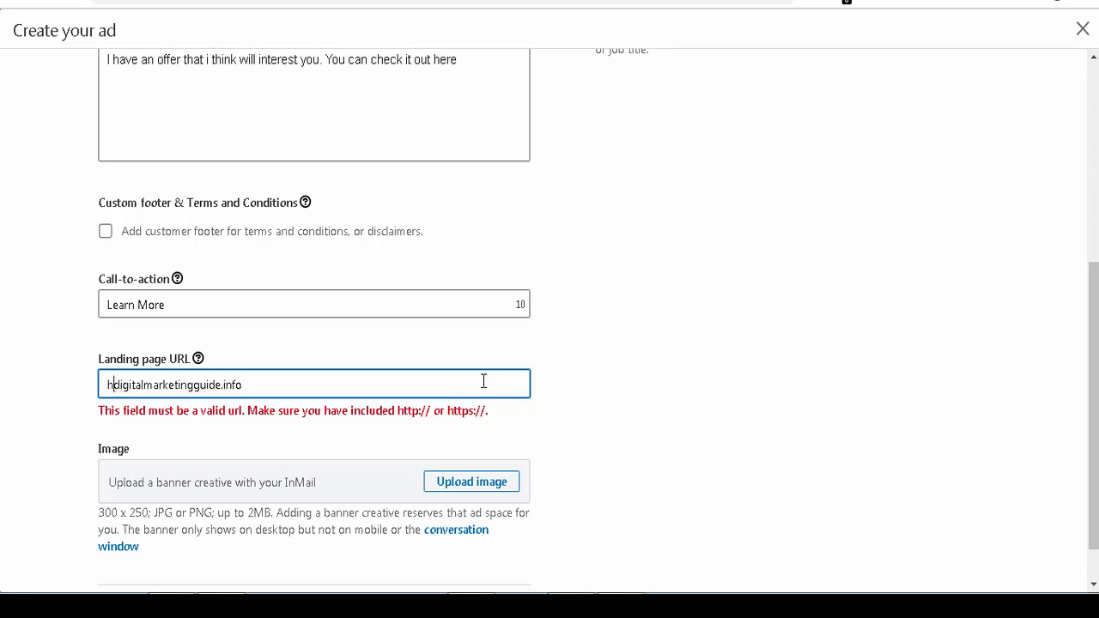
pyautogui.write('s://')
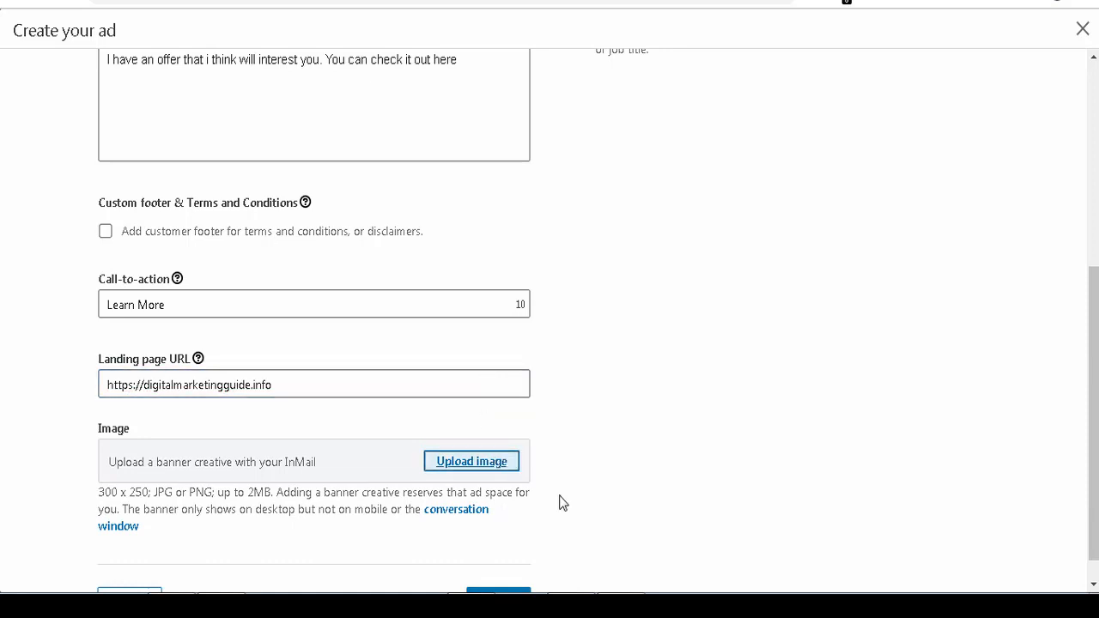
# Step: Upload the picture "anniversary free gidt" from the Pictures library as the ad's banner image
pyautogui.scroll(-1, 1092, 386)
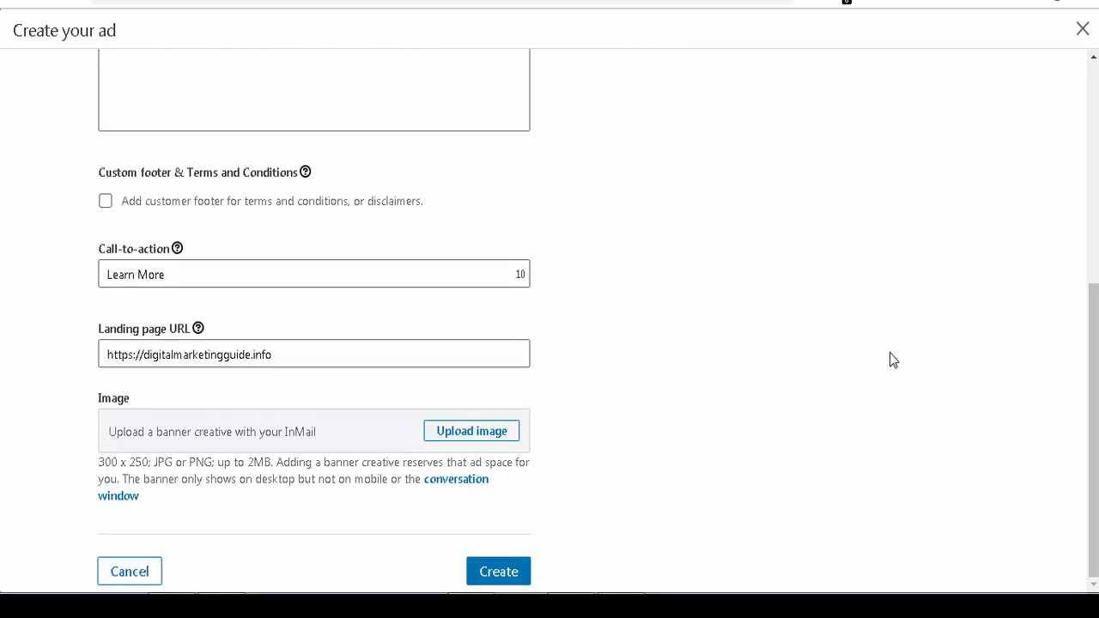
pyautogui.click(453, 433)
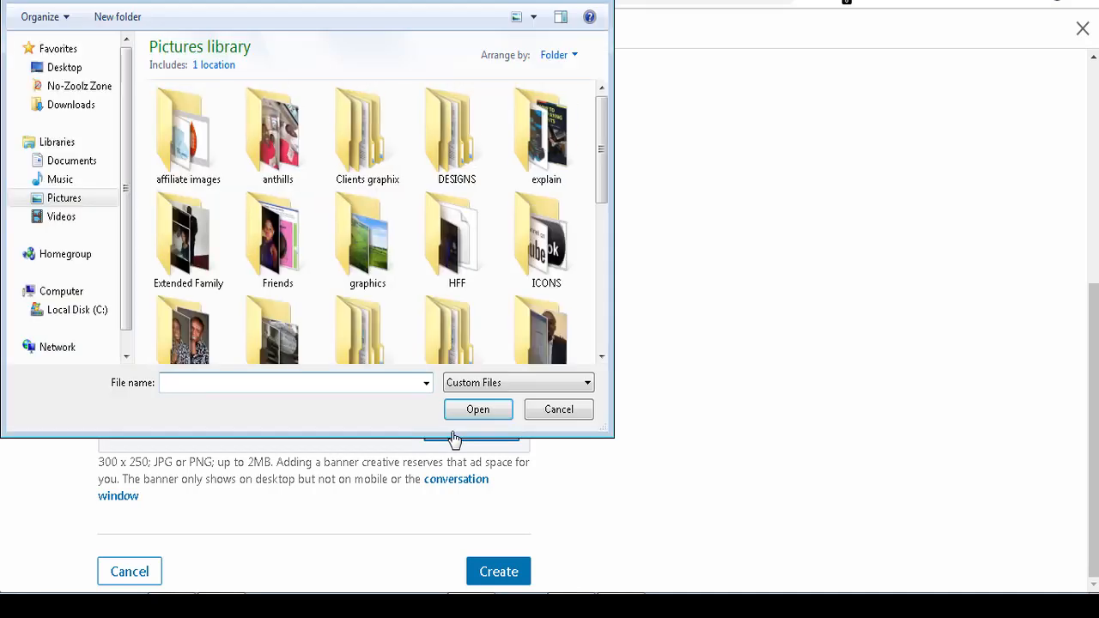
pyautogui.moveTo(600, 124); pyautogui.dragTo(602, 295)
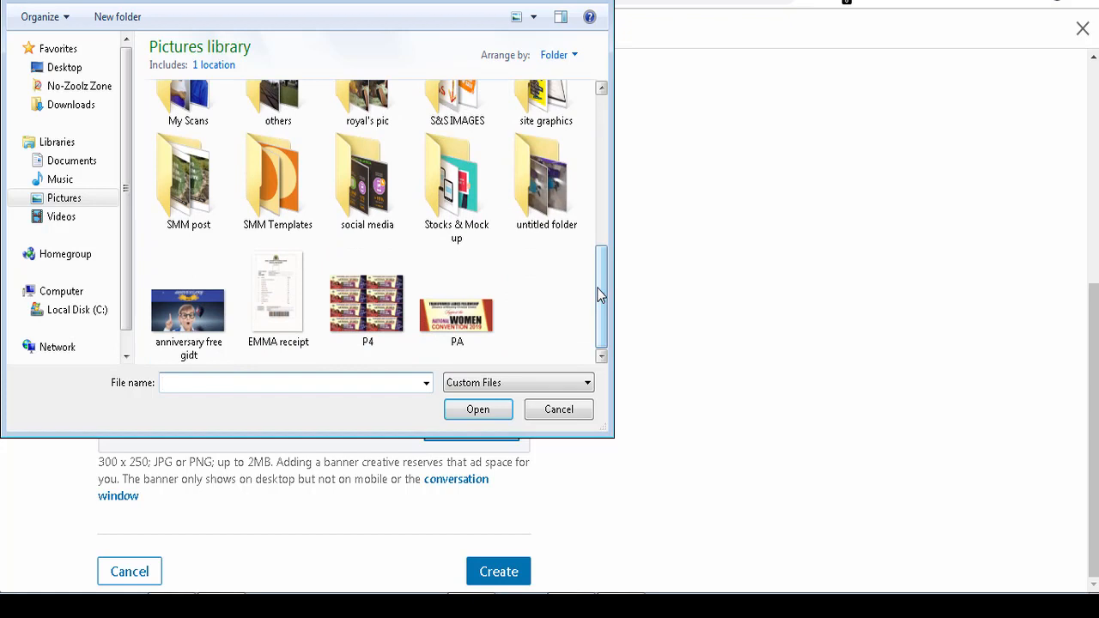
pyautogui.click(185, 318)
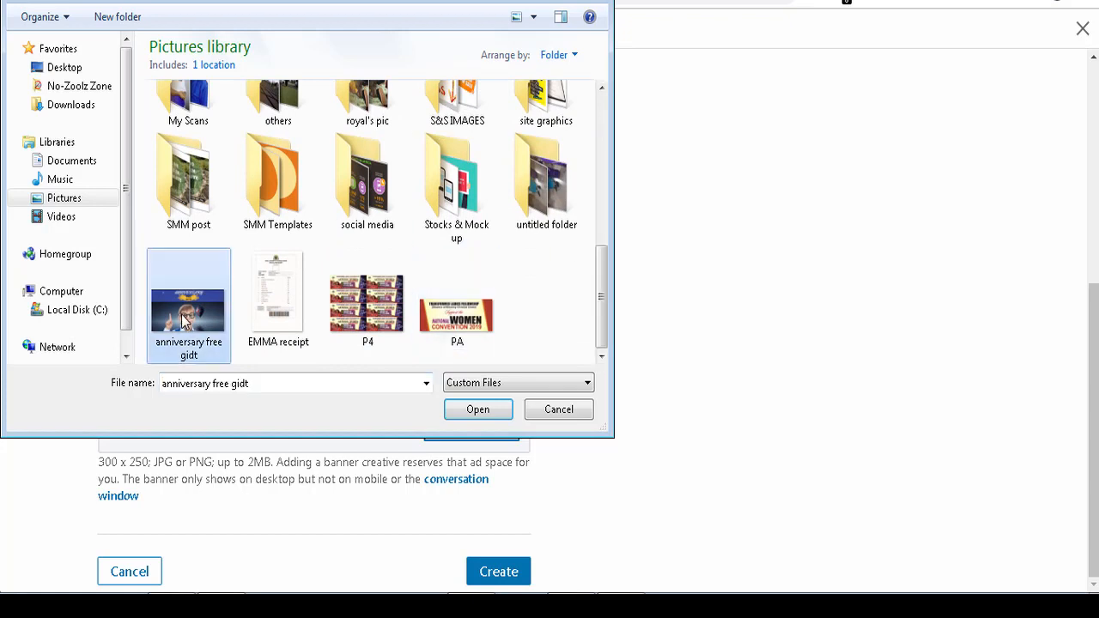
pyautogui.click(479, 419)
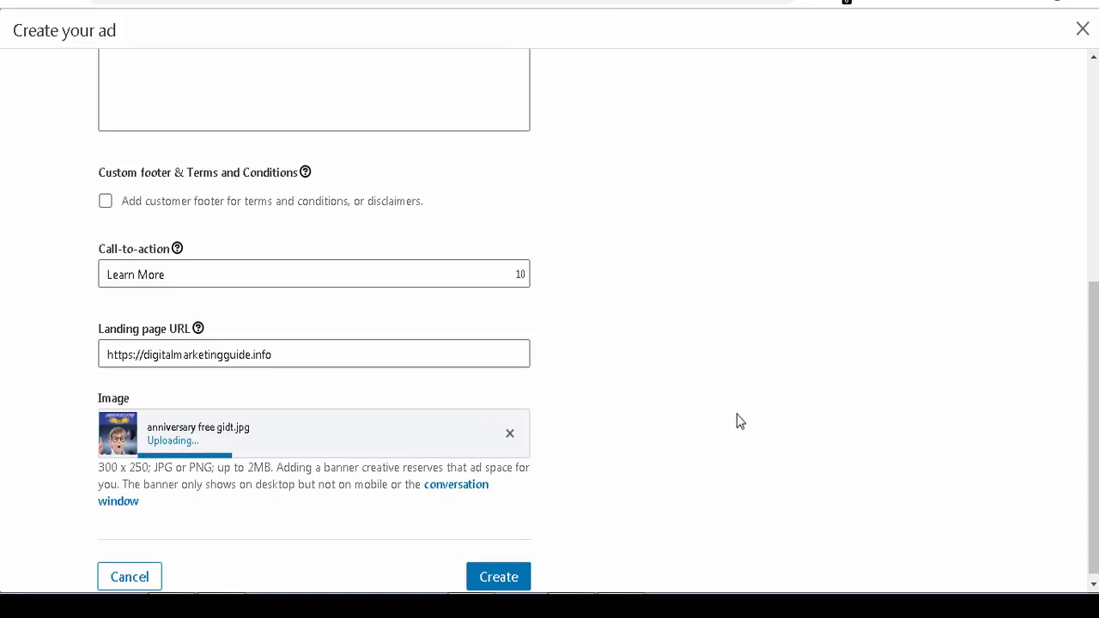
pyautogui.scroll(-1, 1094, 472)
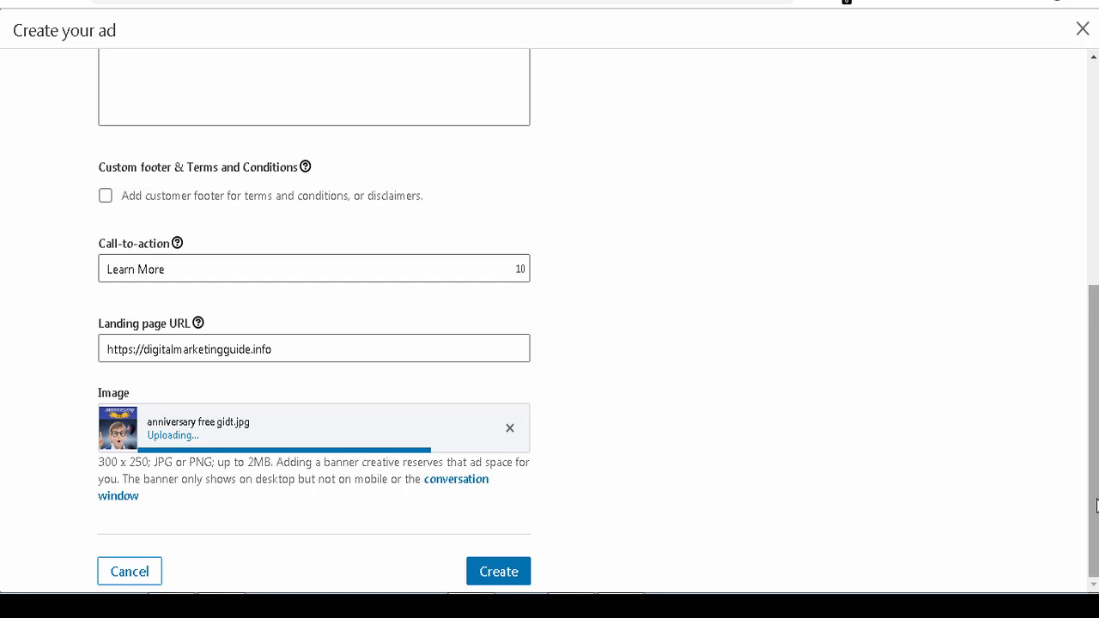
pyautogui.moveTo(1096, 507)
pyautogui.mouseDown()
pyautogui.moveTo(1095, 375)
pyautogui.moveTo(1096, 485)
pyautogui.mouseUp()
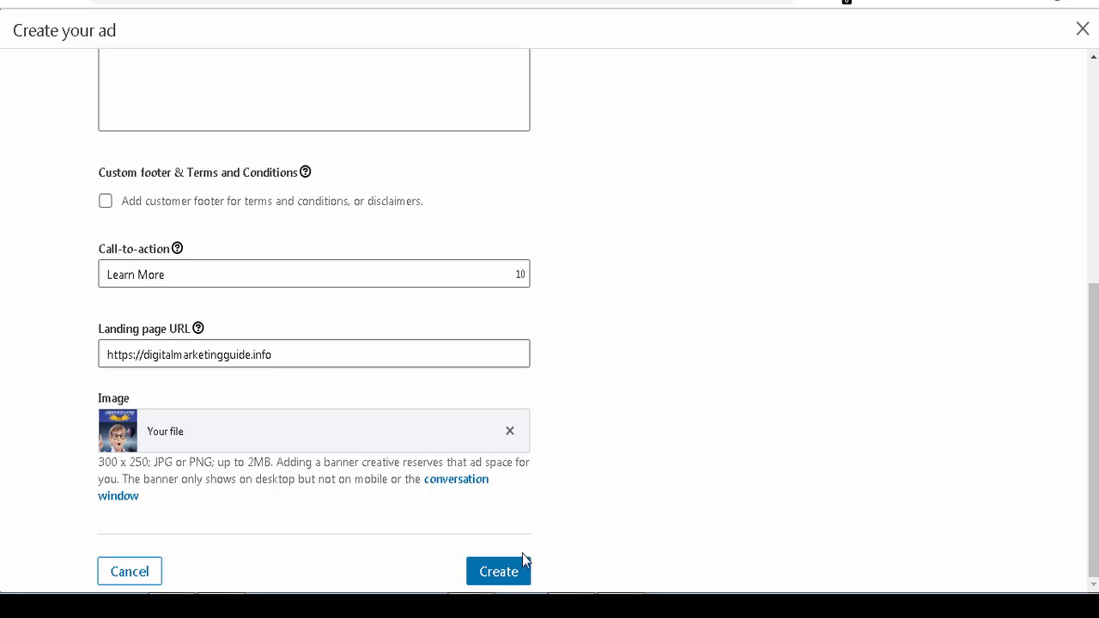
# Step: Create the Inmail Ads message ad and launch the campaign
pyautogui.click(493, 573)
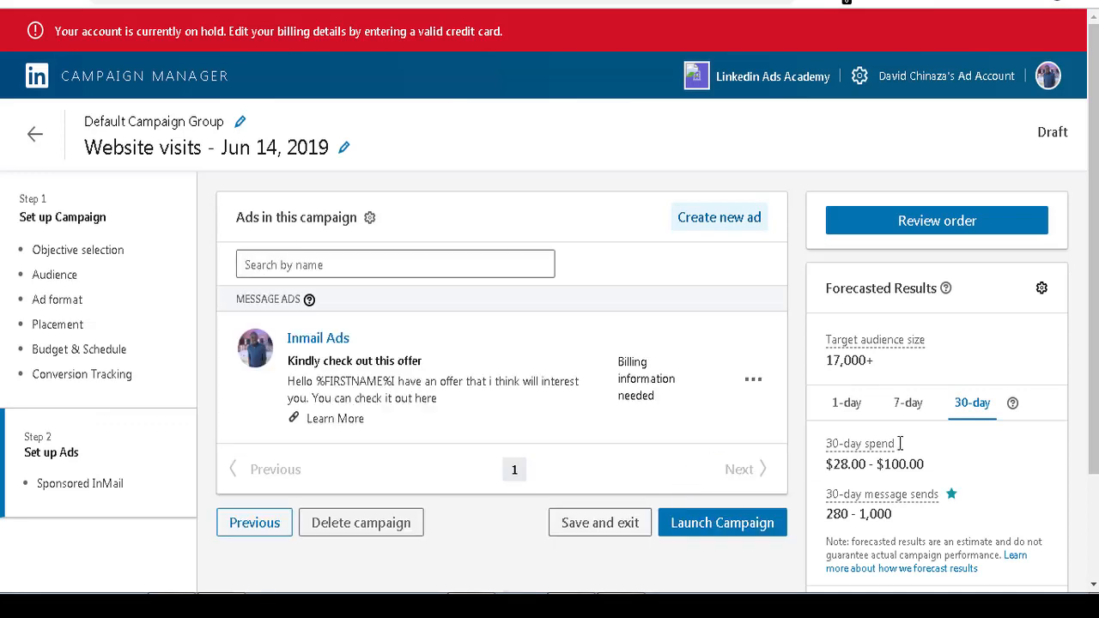
pyautogui.click(726, 530)
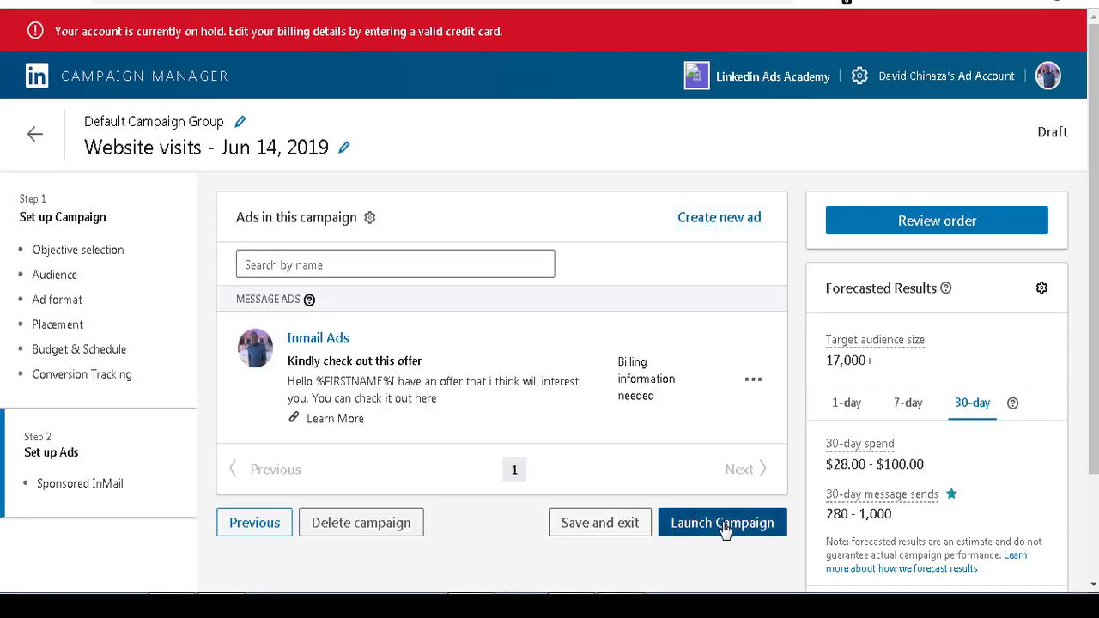